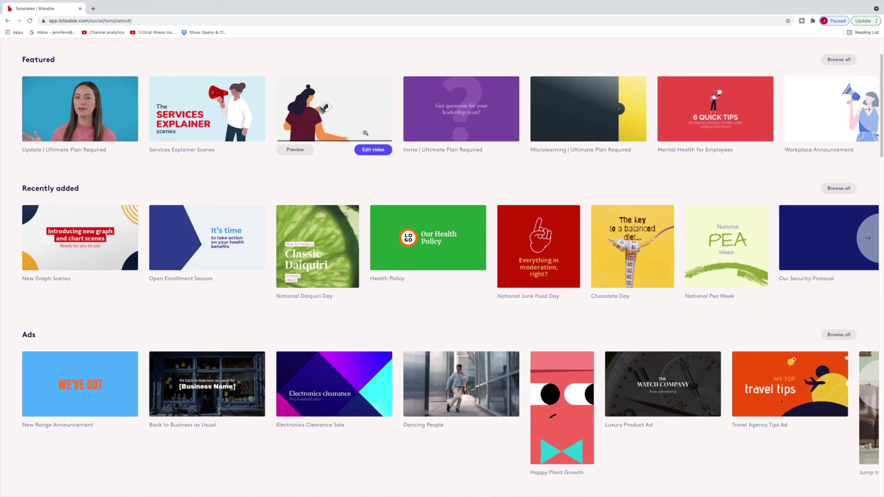
Step: Browse the template gallery's categories, from the featured and recently added videos down to the product slideshows
{"action": "scroll", "coordinate": [350, 184], "scroll_direction": "down", "scroll_amount": 3}
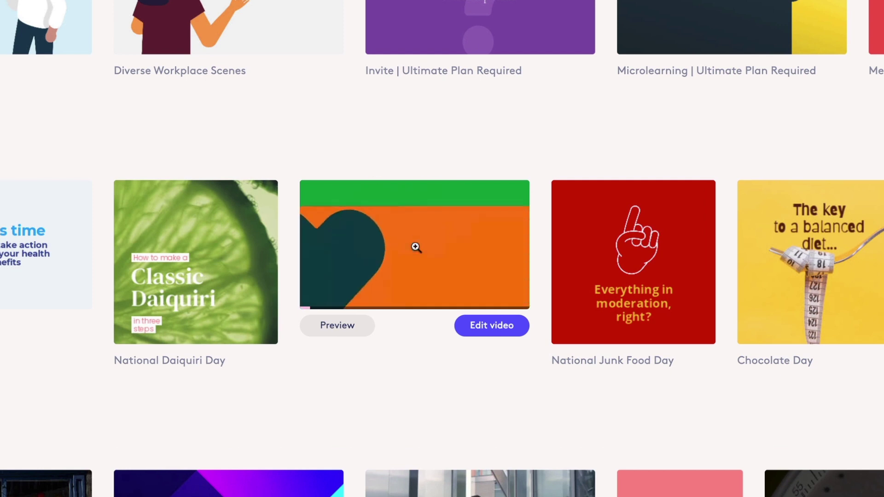
{"action": "mouse_move", "coordinate": [612, 274]}
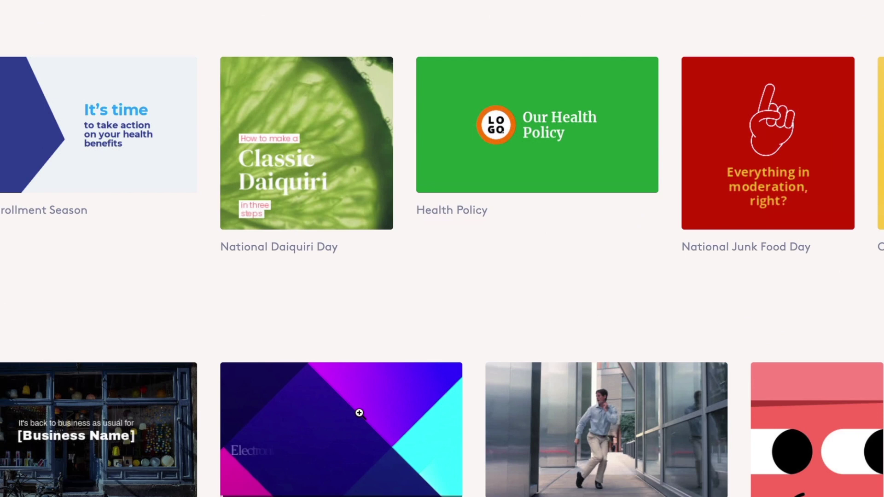
{"action": "mouse_move", "coordinate": [359, 413]}
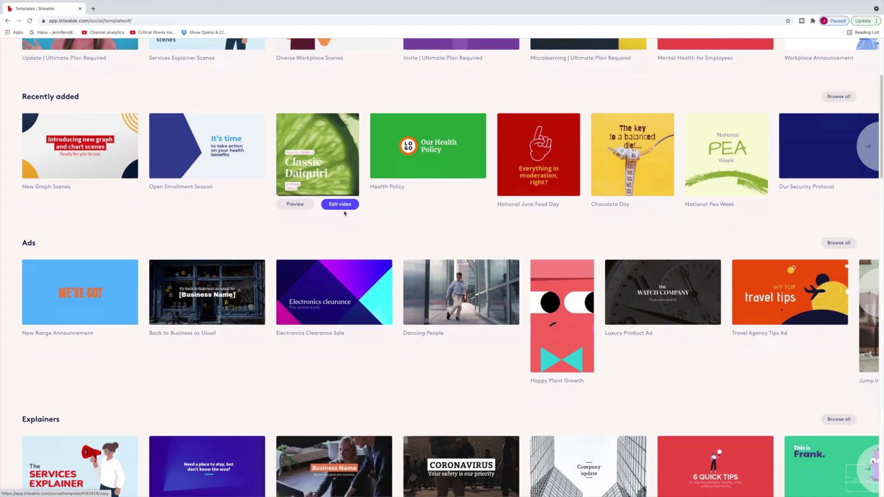
{"action": "scroll", "coordinate": [480, 226], "scroll_direction": "down", "scroll_amount": 5}
{"action": "scroll", "coordinate": [480, 225], "scroll_direction": "down", "scroll_amount": 2}
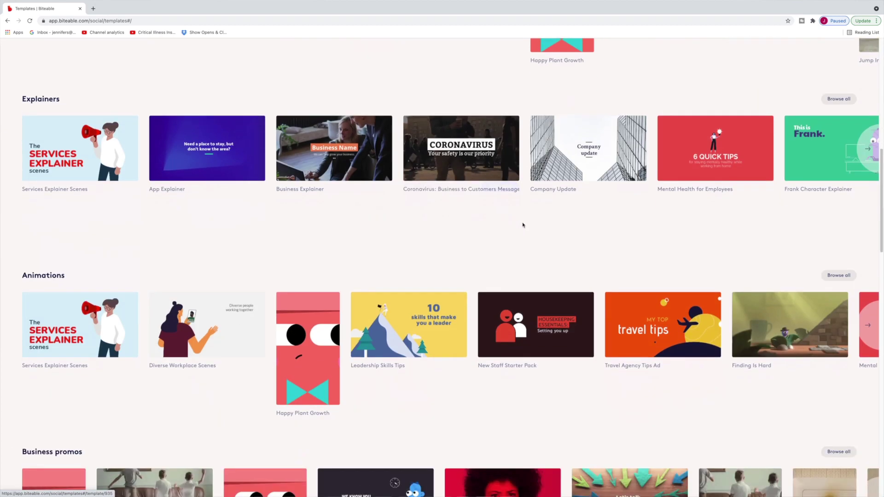
{"action": "scroll", "coordinate": [507, 253], "scroll_direction": "down", "scroll_amount": 8}
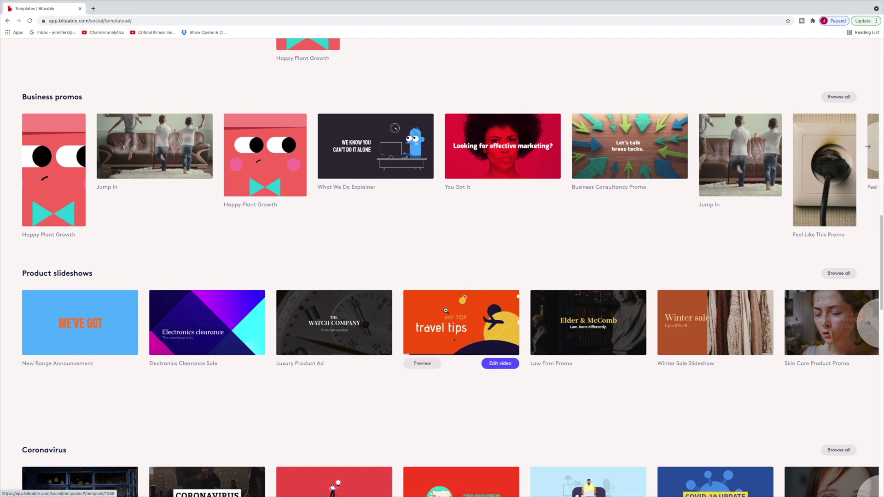
{"action": "scroll", "coordinate": [506, 299], "scroll_direction": "up", "scroll_amount": 15}
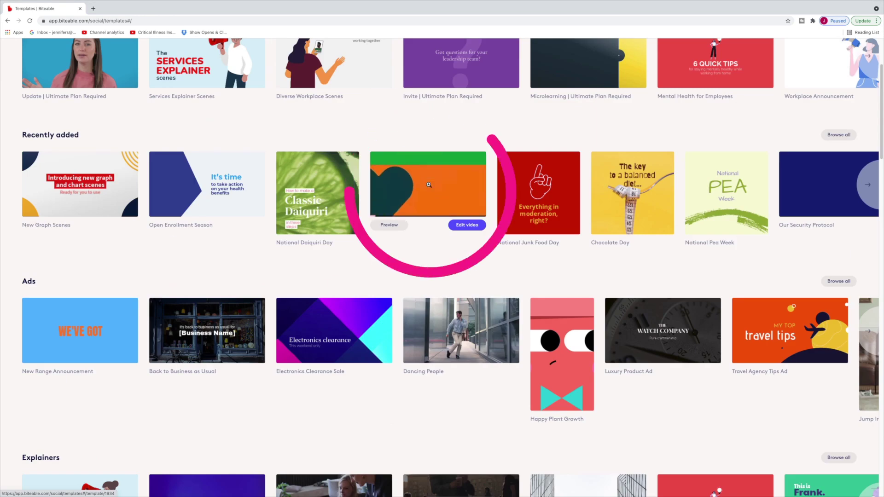
Step: Preview the recently added Health Policy template and open it for editing
{"action": "left_click", "coordinate": [429, 185]}
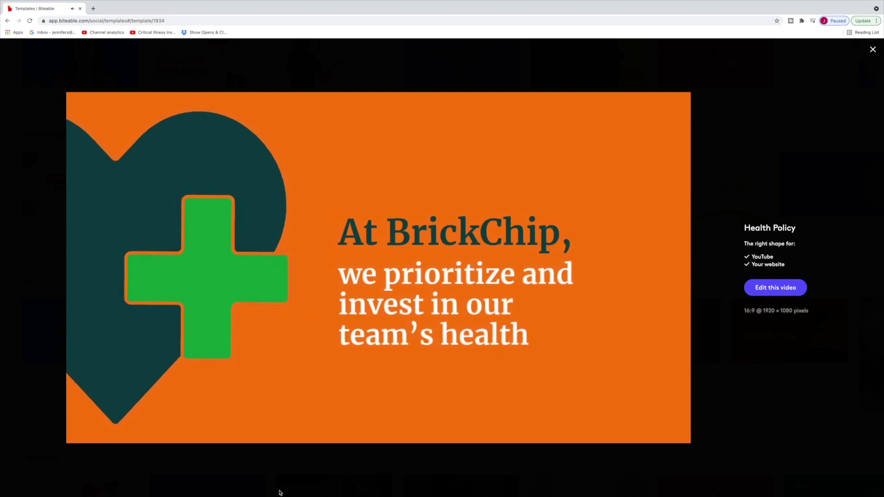
{"action": "mouse_move", "coordinate": [276, 404]}
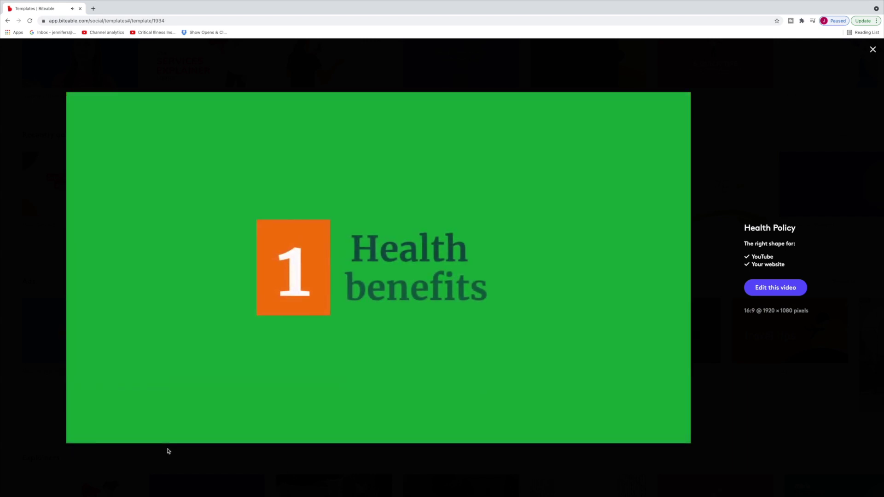
{"action": "mouse_move", "coordinate": [75, 437]}
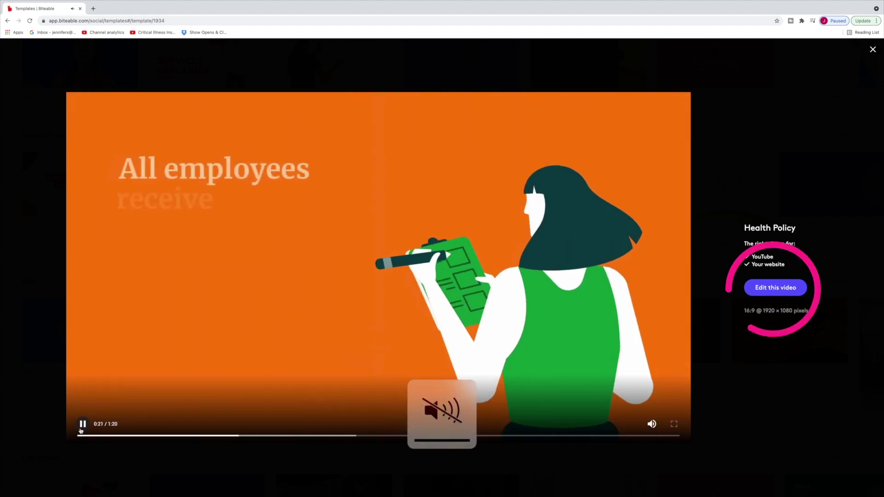
{"action": "left_click", "coordinate": [776, 289]}
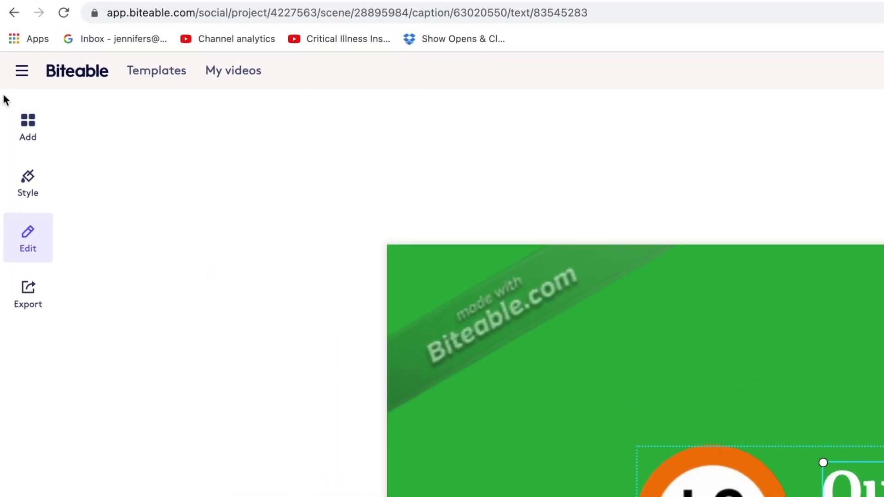
Step: Look through the project's Add, Style, Edit and Export sections and return to scene editing
{"action": "left_click", "coordinate": [20, 128]}
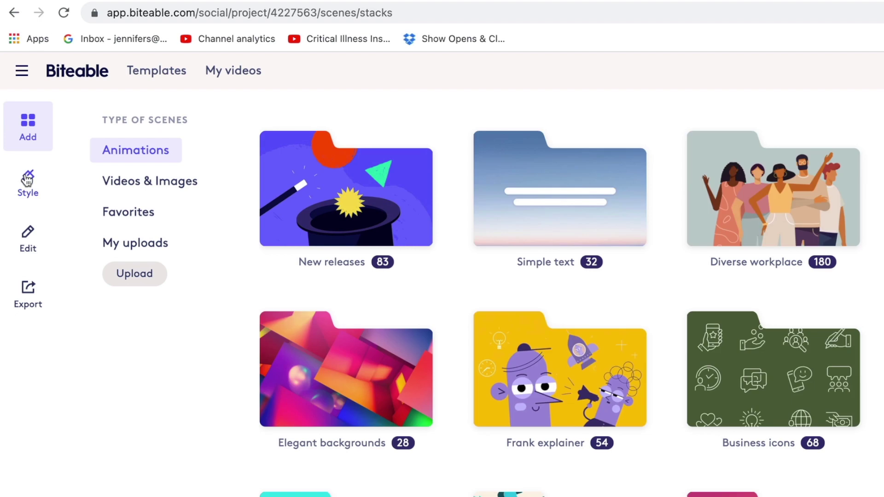
{"action": "left_click", "coordinate": [26, 187]}
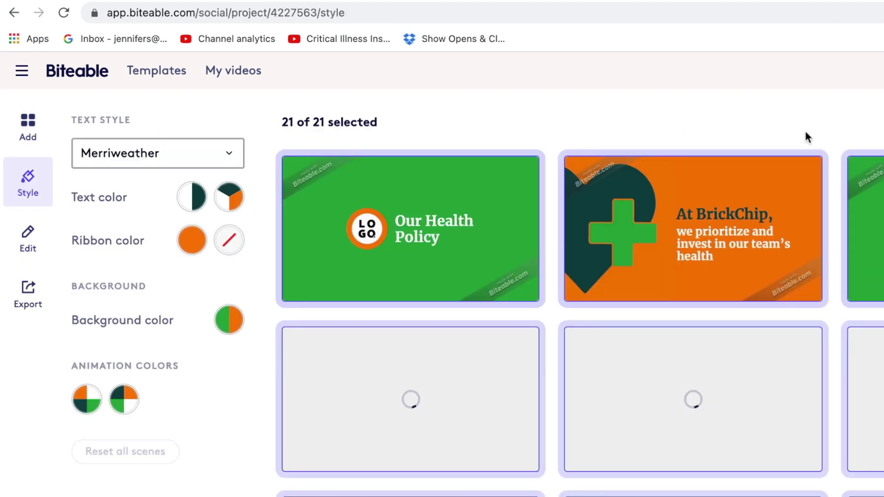
{"action": "left_click", "coordinate": [34, 248]}
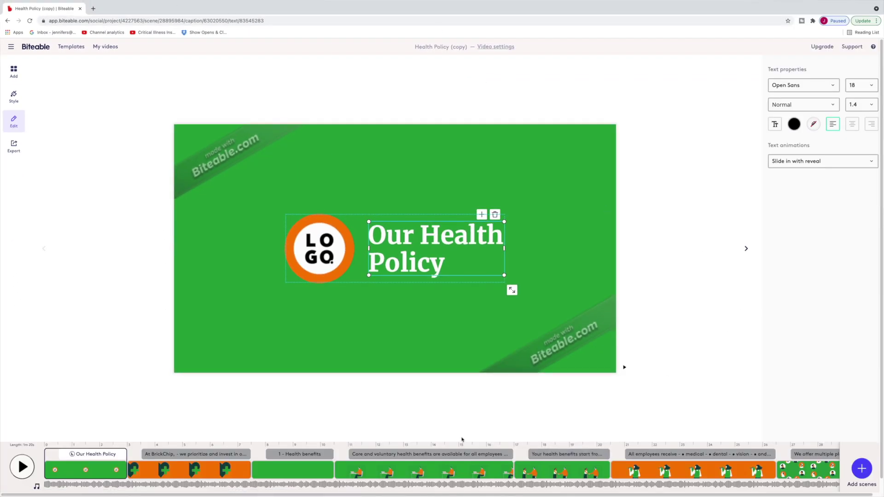
{"action": "left_click", "coordinate": [21, 154]}
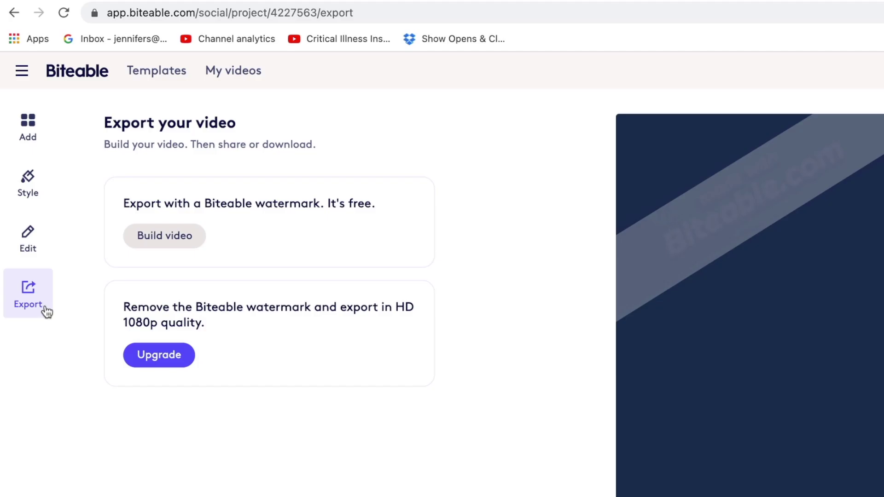
{"action": "left_click", "coordinate": [28, 299]}
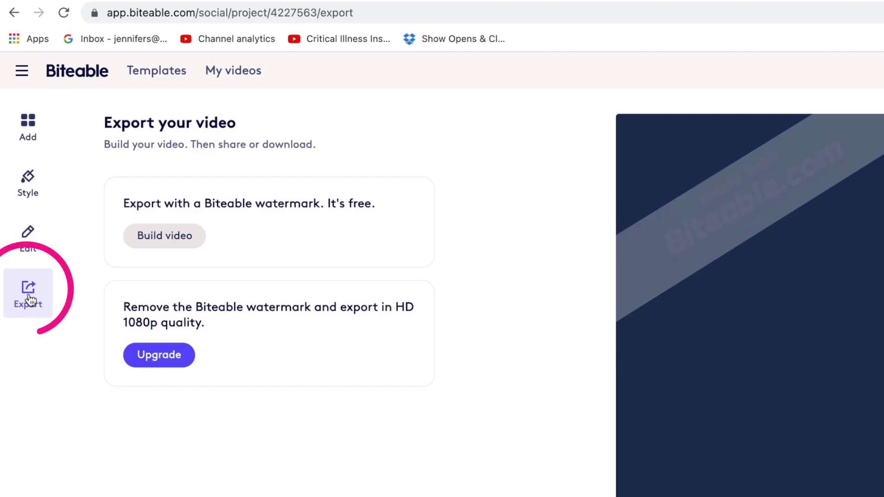
{"action": "left_click", "coordinate": [28, 238]}
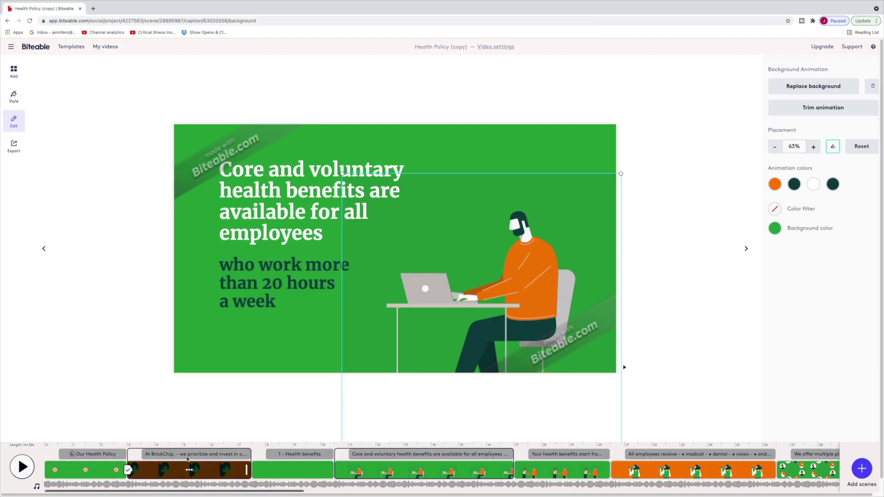
Step: Review several timeline scenes, including "Health benefits" and "All employees receive", and return to the "At BrickChip" scene
{"action": "left_click", "coordinate": [152, 470]}
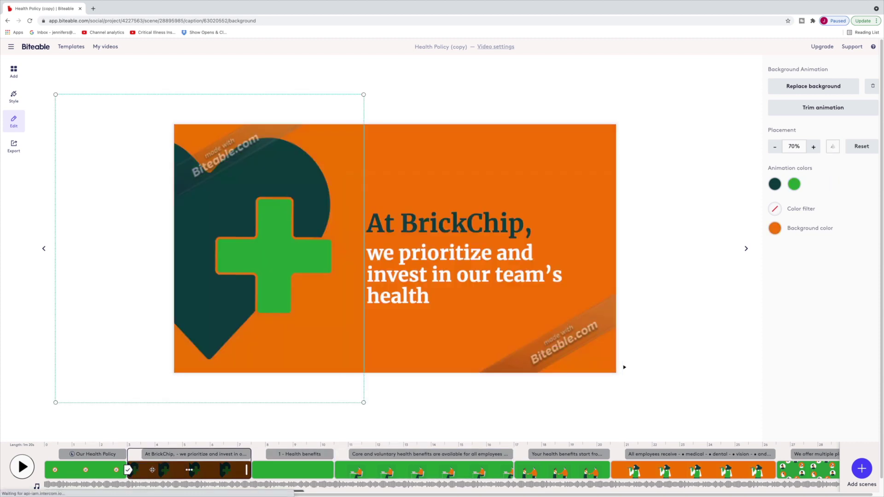
{"action": "left_click", "coordinate": [298, 460]}
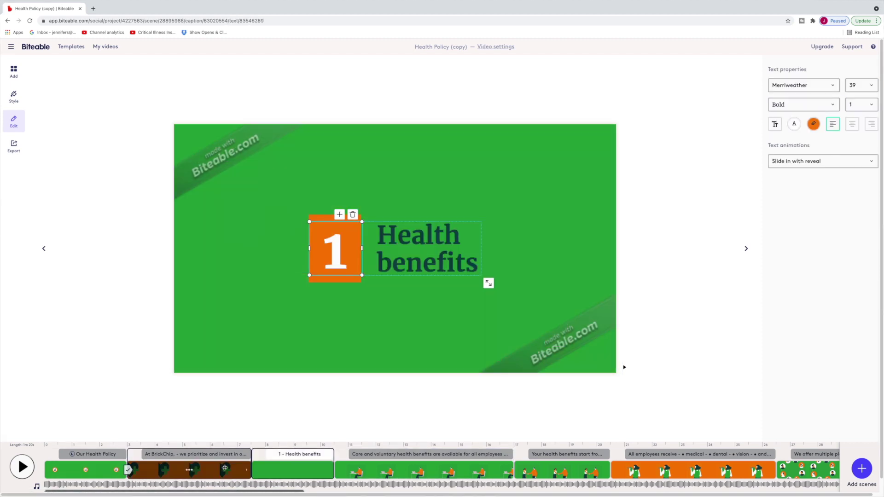
{"action": "left_click", "coordinate": [392, 470]}
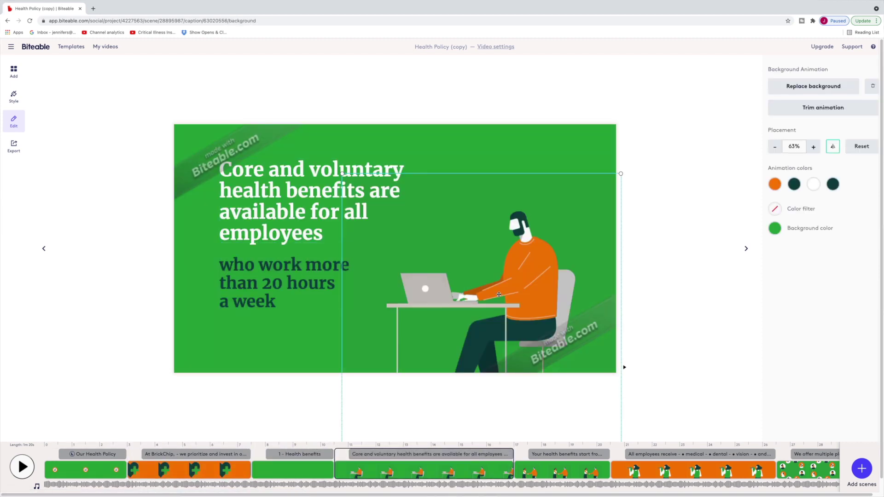
{"action": "left_click", "coordinate": [693, 470]}
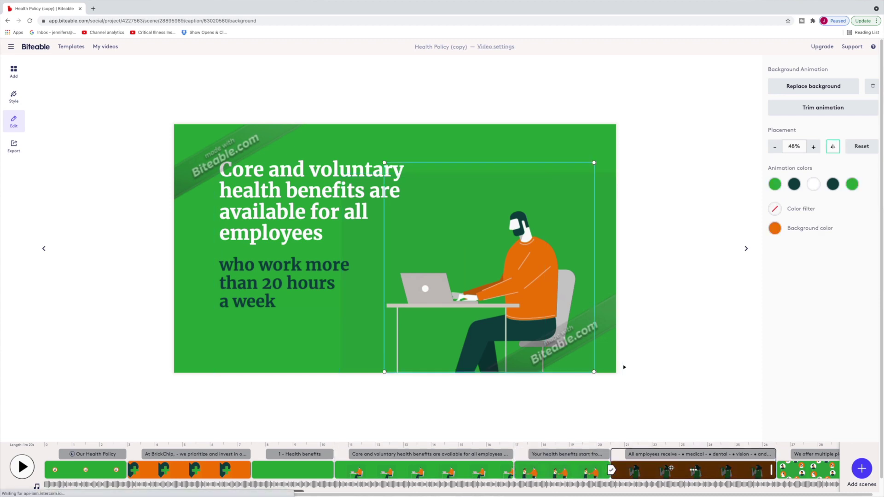
{"action": "left_click", "coordinate": [188, 461]}
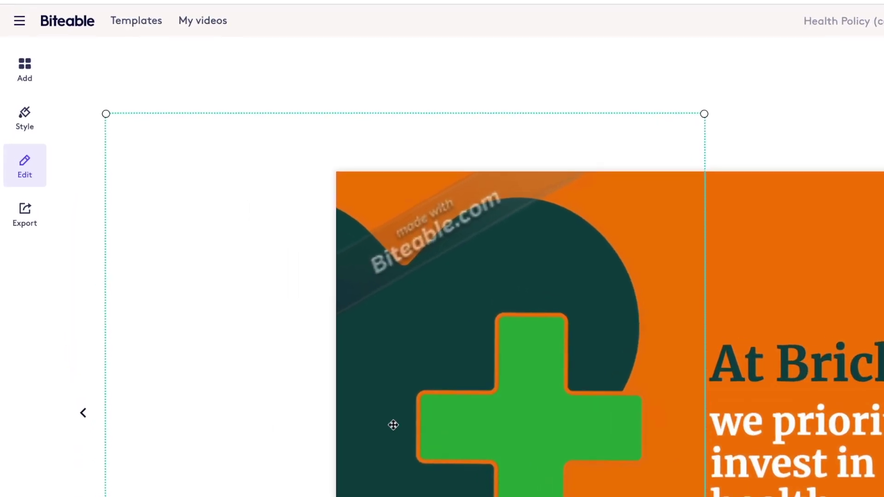
Step: Set the background color of all scenes to the light pink #D5A6BD in the video's style settings
{"action": "left_click", "coordinate": [26, 121]}
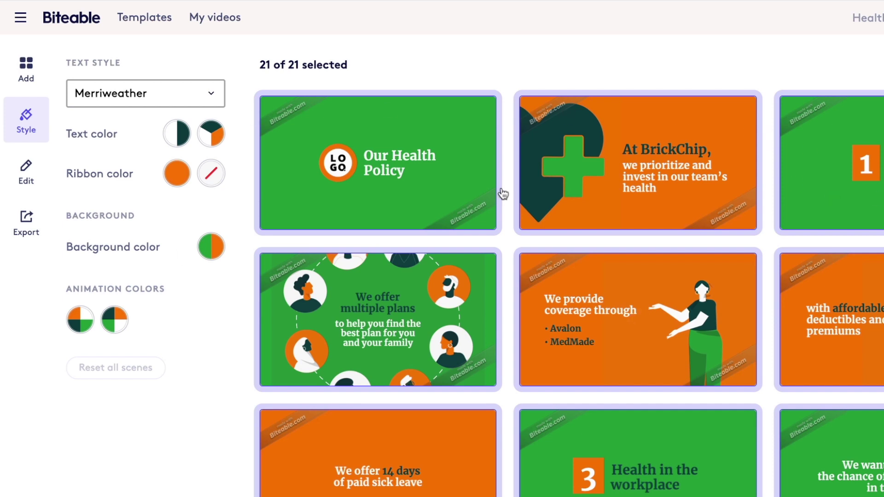
{"action": "left_click", "coordinate": [211, 247]}
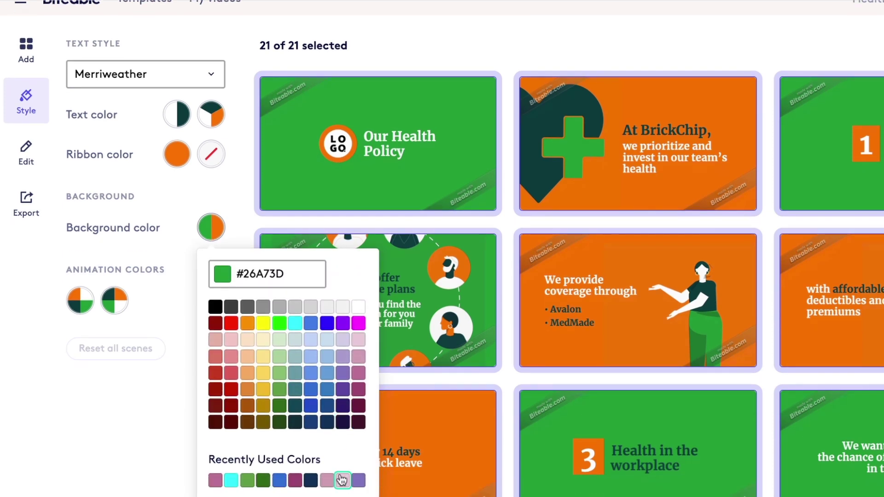
{"action": "left_click", "coordinate": [359, 358]}
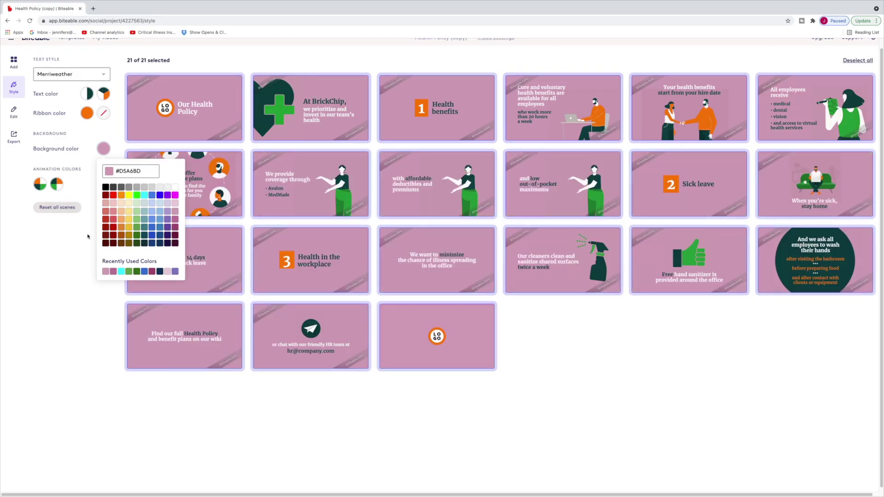
{"action": "left_click", "coordinate": [87, 236]}
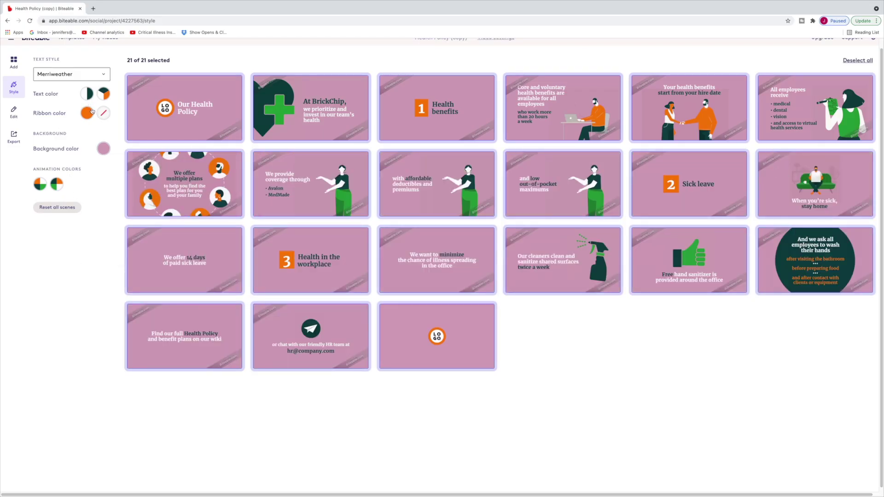
Step: Set the first animation color of all scenes to light blue #A4C2F4 and the second to cyan #00FFFF
{"action": "left_click", "coordinate": [40, 184]}
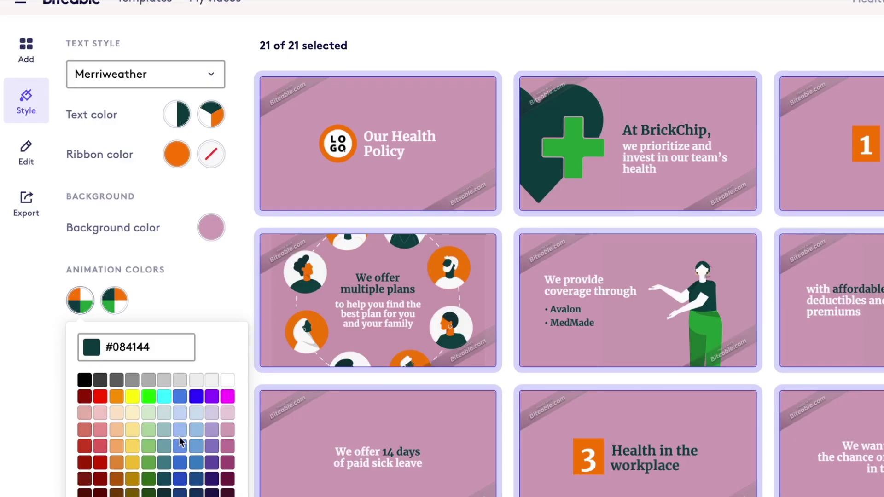
{"action": "left_click", "coordinate": [180, 430]}
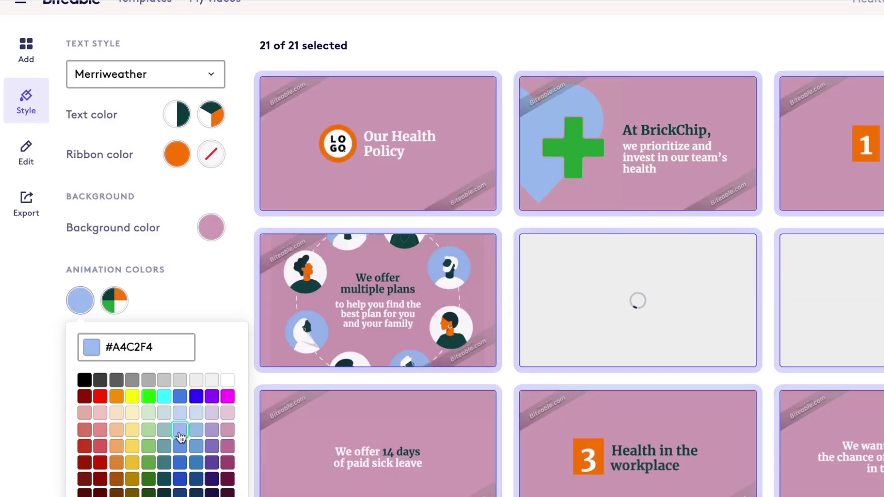
{"action": "left_click", "coordinate": [114, 300]}
{"action": "left_click", "coordinate": [114, 300]}
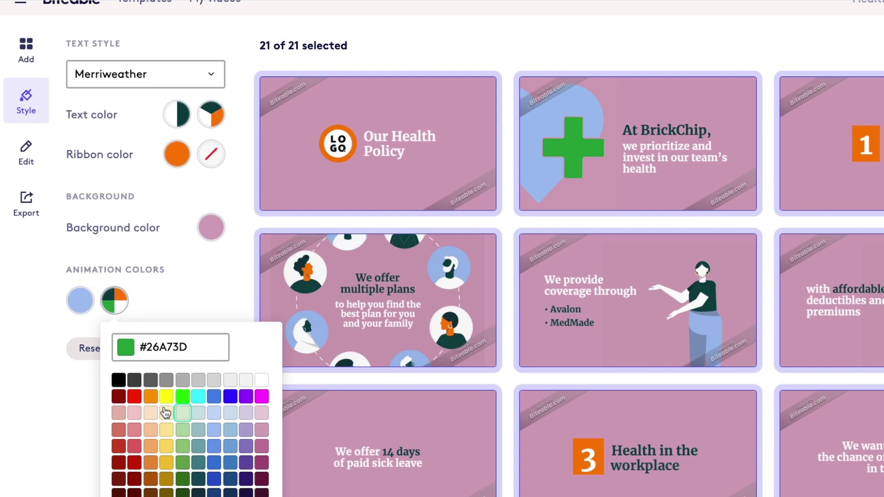
{"action": "left_click", "coordinate": [198, 401]}
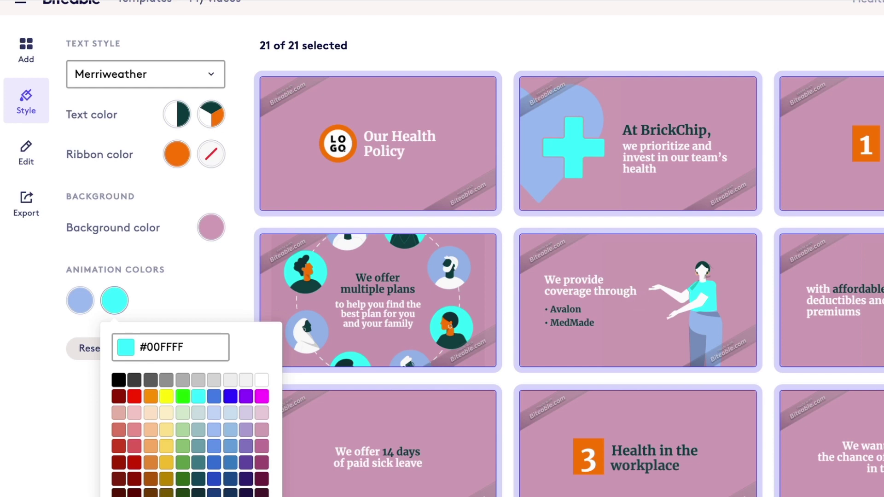
Step: Set the first ribbon color of all scenes to the purple #8E7CC3
{"action": "left_click", "coordinate": [167, 158]}
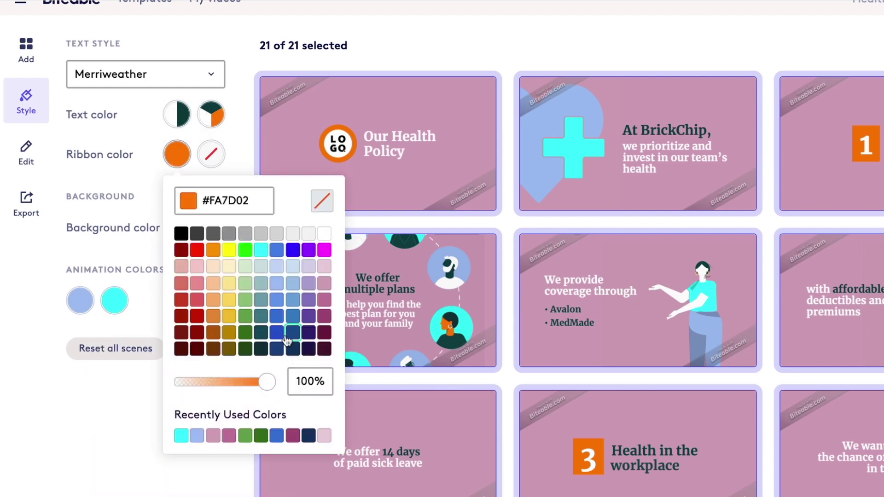
{"action": "left_click", "coordinate": [307, 302]}
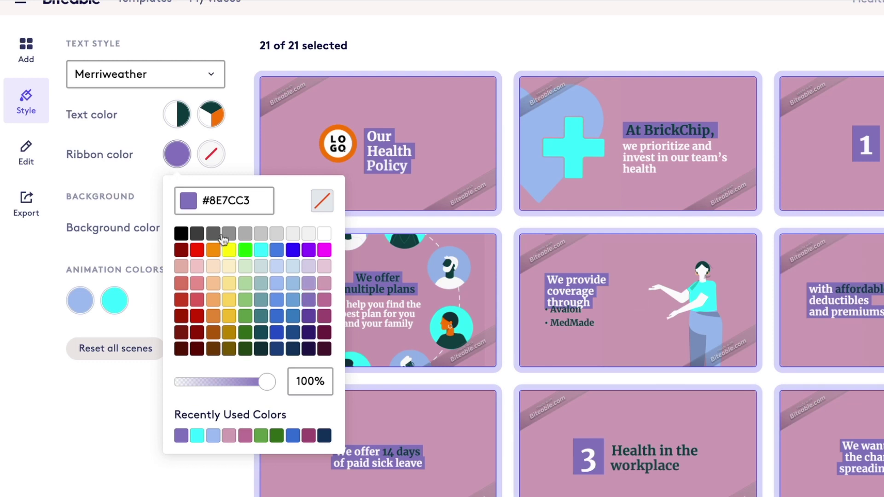
{"action": "left_click", "coordinate": [498, 487]}
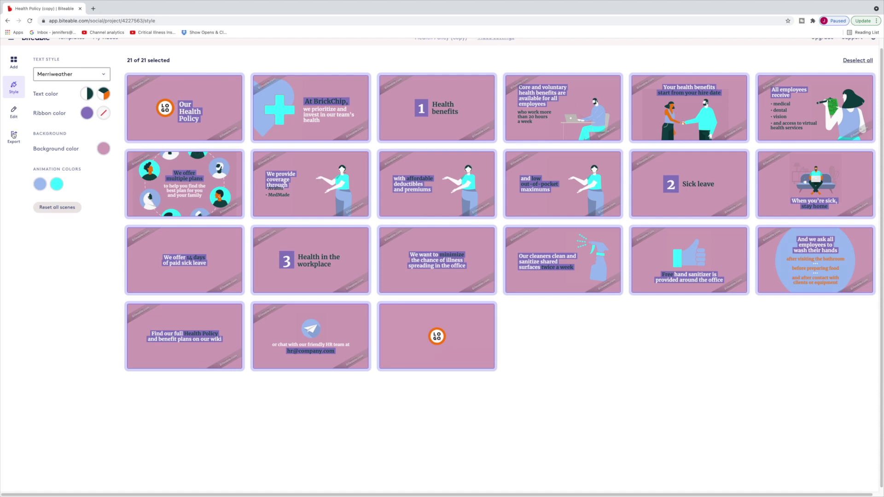
Step: Replace the heading text of the second scene, "At BrickChip,", with "At ChipBrick"
{"action": "left_click", "coordinate": [12, 114]}
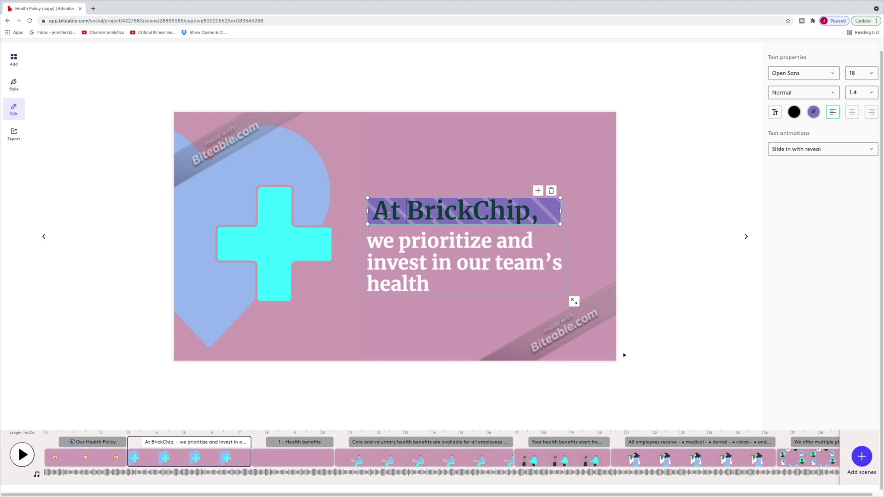
{"action": "left_click_drag", "start_coordinate": [377, 213], "coordinate": [520, 213]}
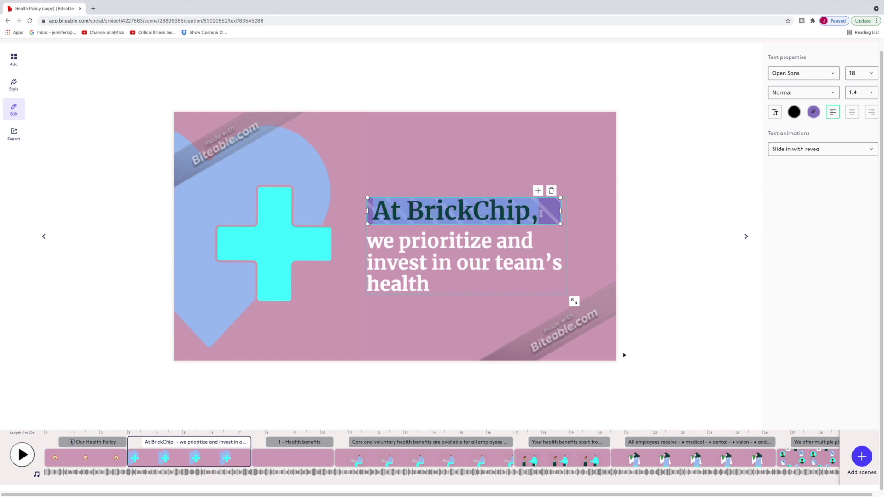
{"action": "type", "text": "At ChipBrick"}
{"action": "left_click", "coordinate": [418, 262]}
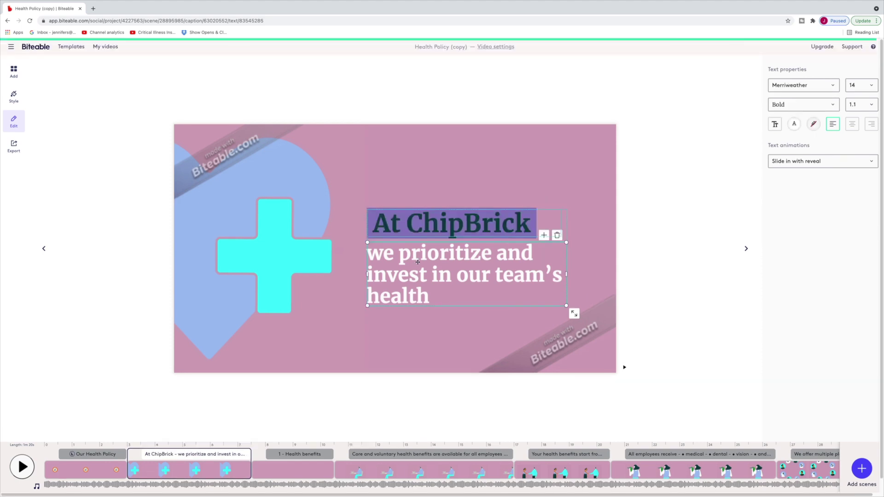
Step: Set the ribbon color of the second scene's "At ChipBrick" heading to white #FFFFFF
{"action": "left_click", "coordinate": [397, 226]}
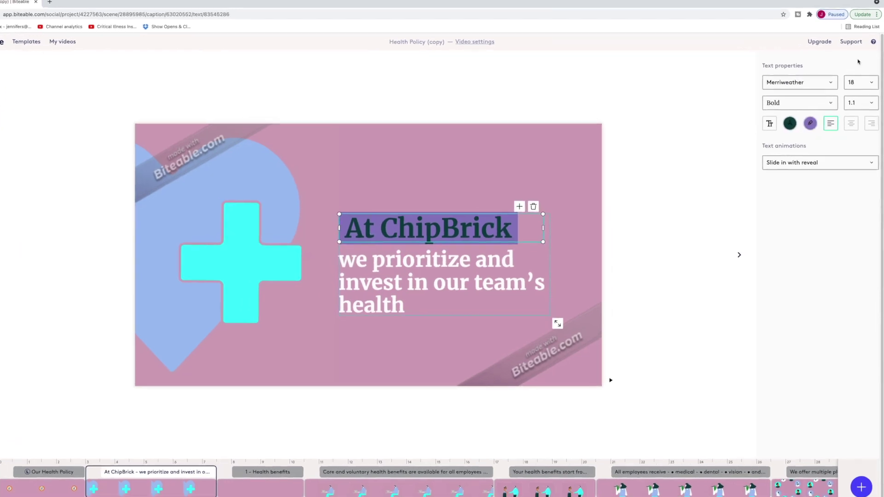
{"action": "left_click", "coordinate": [810, 123]}
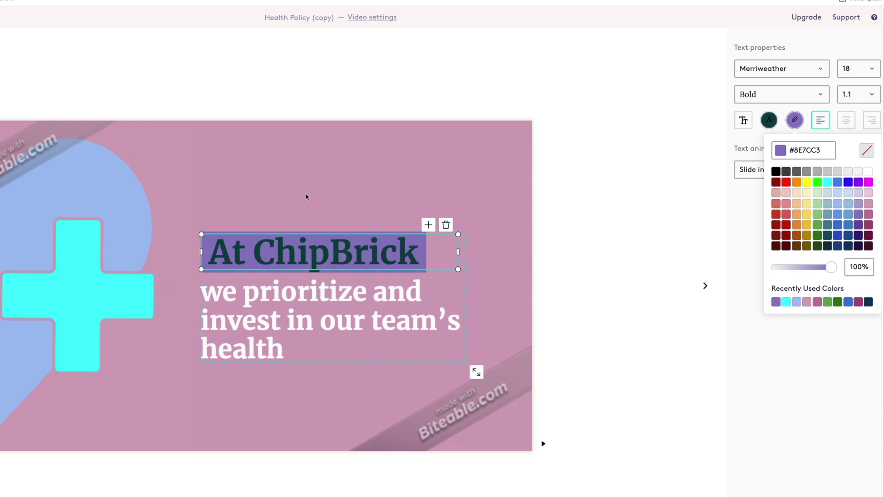
{"action": "left_click", "coordinate": [869, 172]}
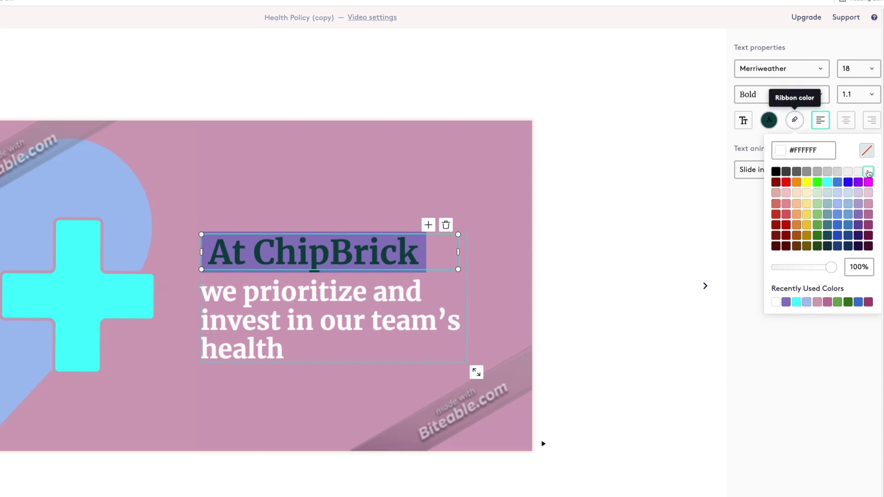
{"action": "left_click", "coordinate": [547, 241]}
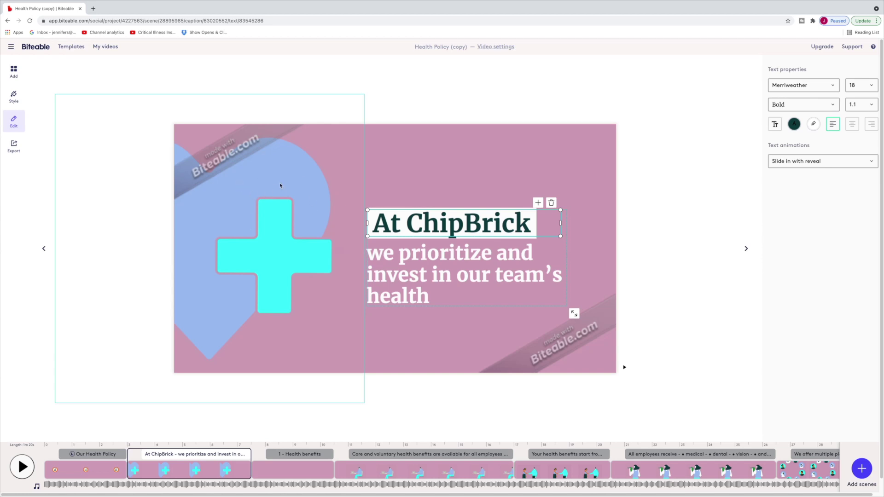
Step: Replace the second scene's background animation with the credit card animation from the Cheerful icons collection
{"action": "left_click", "coordinate": [300, 175]}
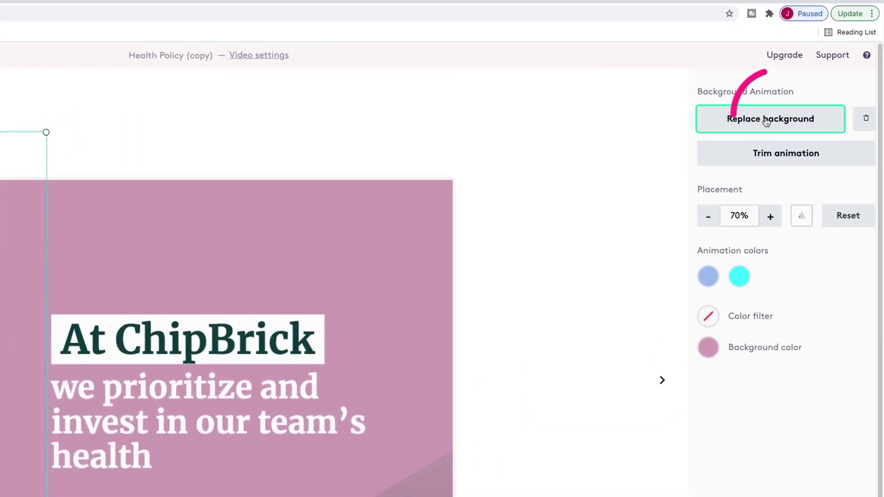
{"action": "left_click", "coordinate": [809, 86]}
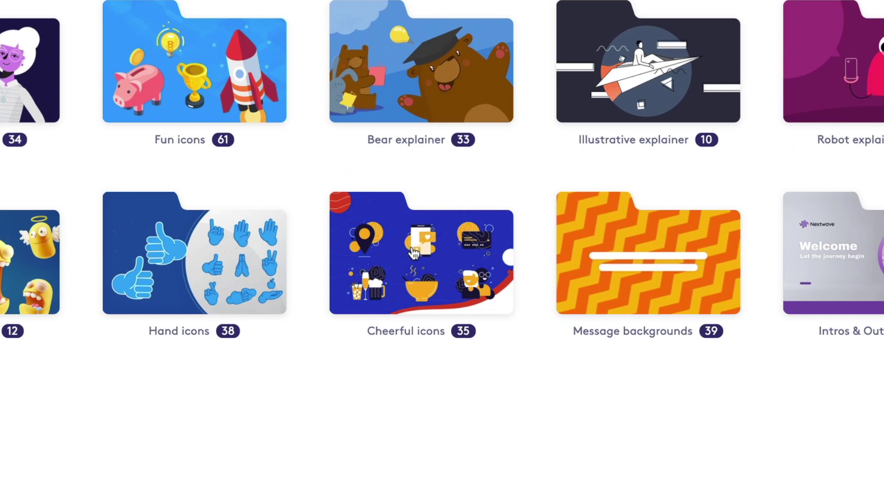
{"action": "left_click", "coordinate": [413, 252]}
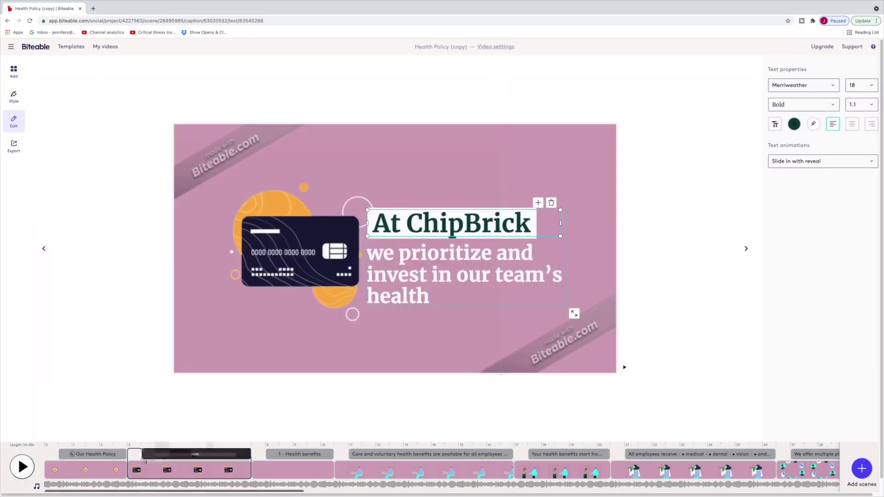
Step: Preview the edited second scene and view the "1 Health benefits" scene
{"action": "mouse_move", "coordinate": [146, 464]}
{"action": "left_click", "coordinate": [193, 465]}
{"action": "left_click", "coordinate": [625, 368]}
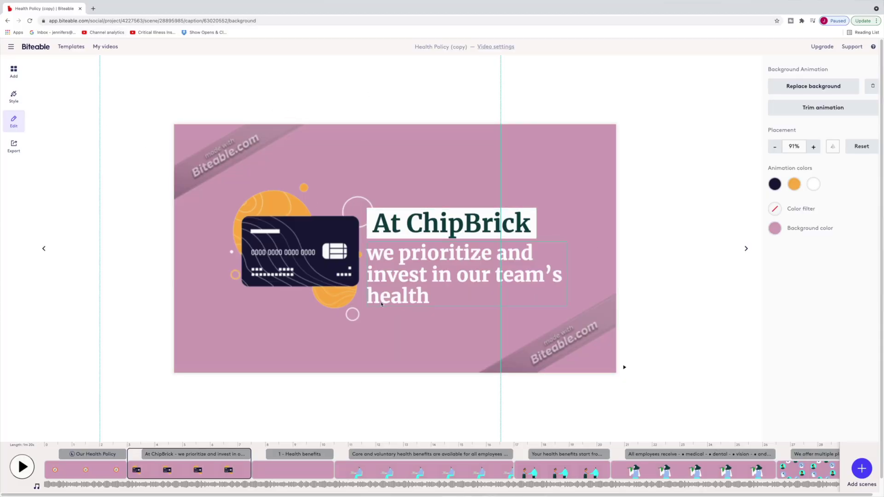
{"action": "left_click", "coordinate": [286, 470]}
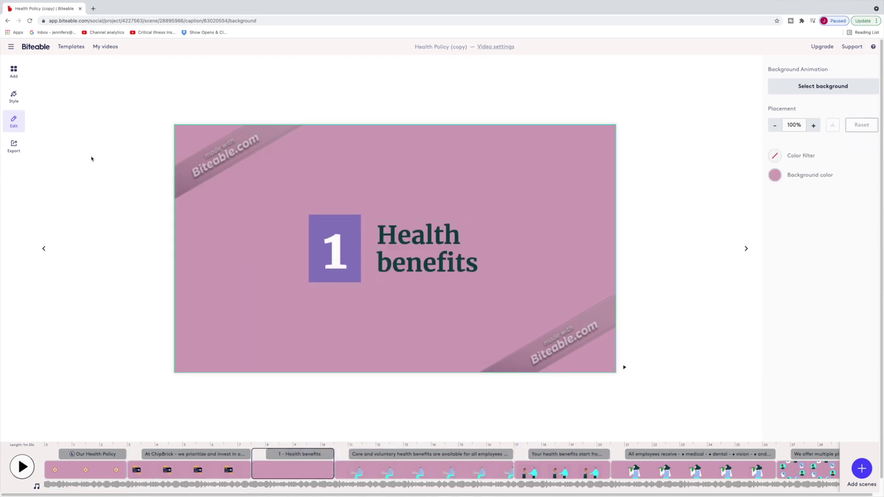
Step: Create an empty video named "Biteable Sample" with the custom watermark on and a 1:1 video shape
{"action": "left_click", "coordinate": [34, 50]}
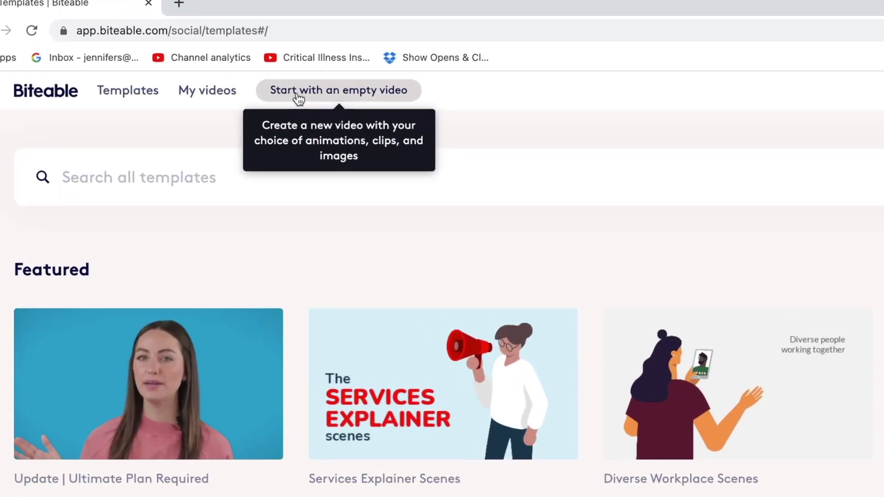
{"action": "left_click", "coordinate": [297, 95]}
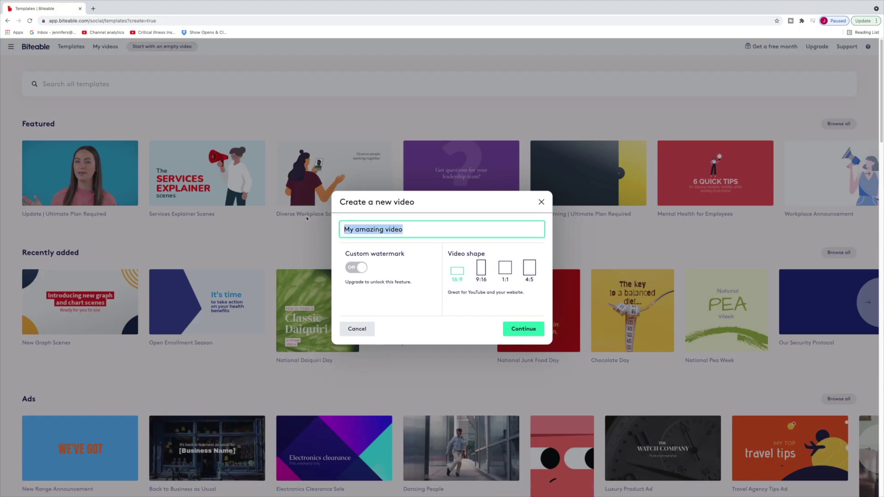
{"action": "type", "text": "Biteable Sampl"}
{"action": "key", "text": "BackSpace"}
{"action": "key", "text": "BackSpace"}
{"action": "key", "text": "BackSpace"}
{"action": "type", "text": "able Sample"}
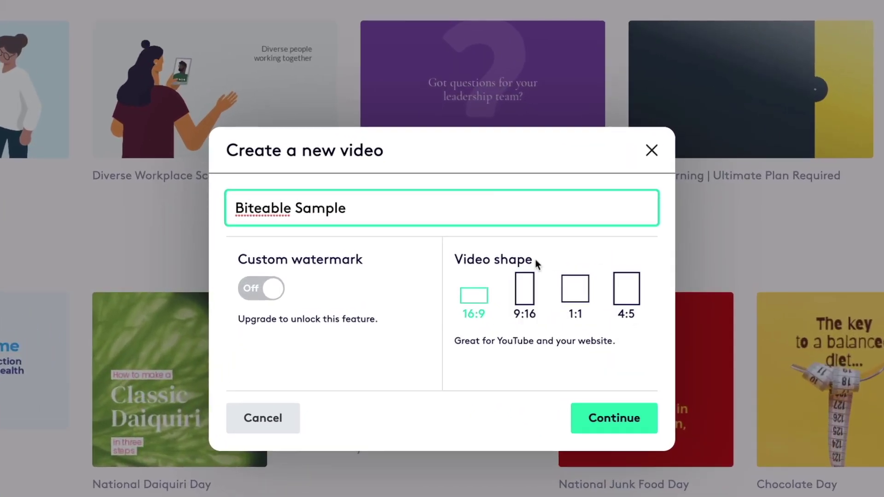
{"action": "left_click", "coordinate": [582, 297]}
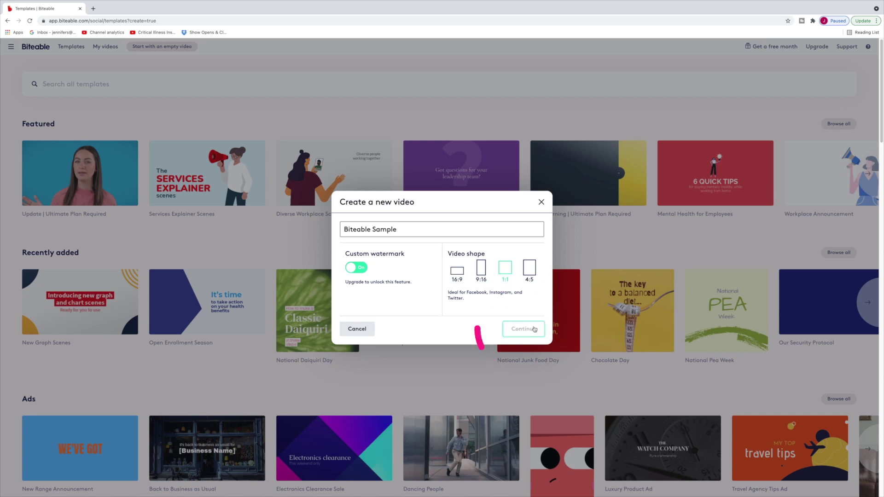
{"action": "left_click", "coordinate": [535, 329]}
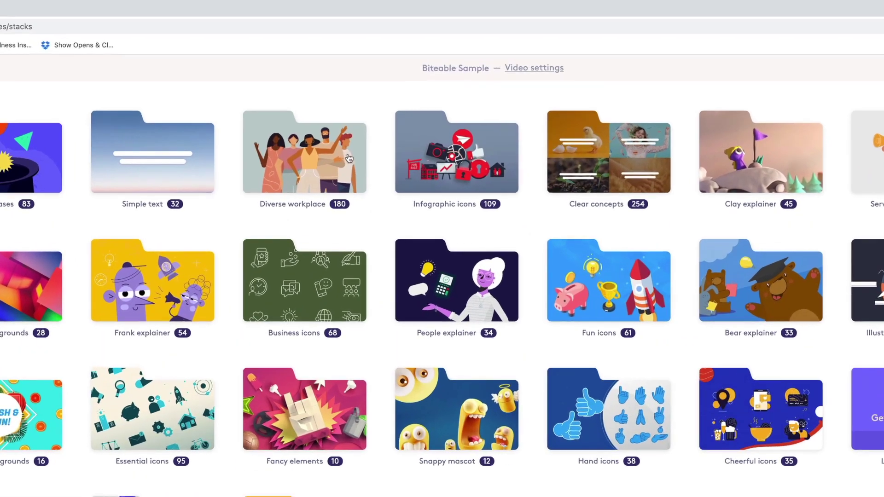
Step: Examine the available animation scenes in the Diverse workplace collection
{"action": "left_click", "coordinate": [297, 109]}
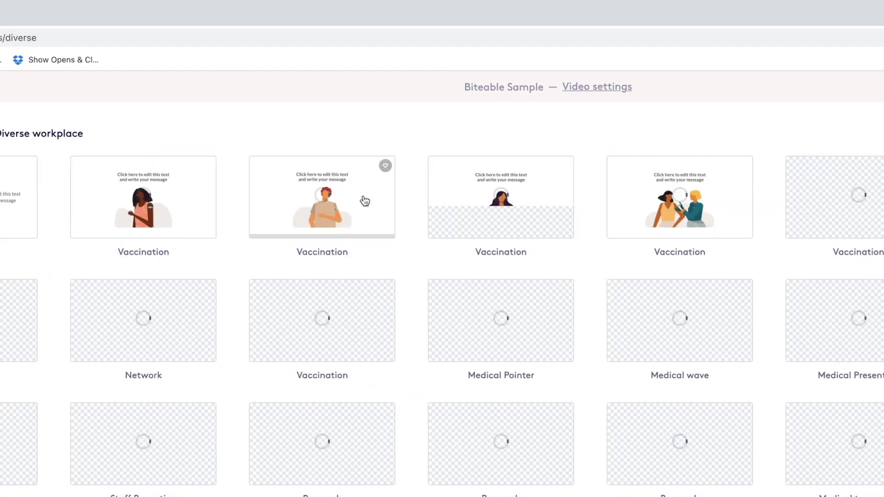
{"action": "scroll", "coordinate": [491, 240], "scroll_direction": "down", "scroll_amount": 1}
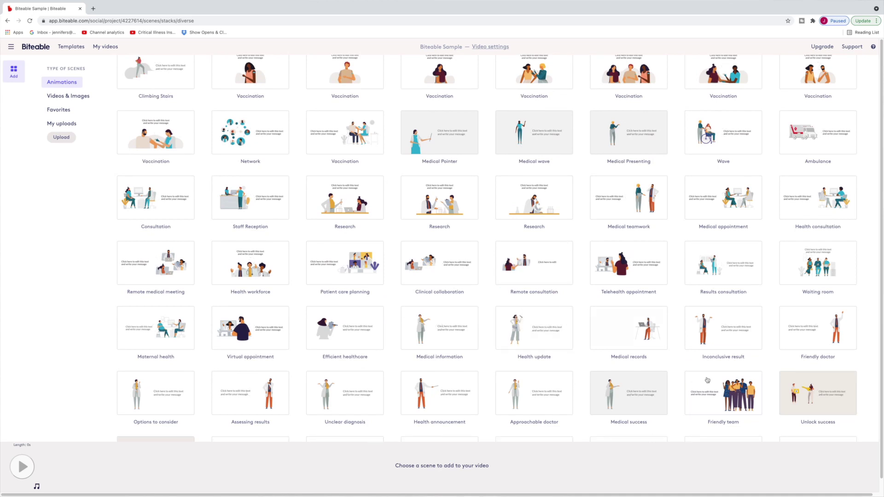
{"action": "scroll", "coordinate": [724, 375], "scroll_direction": "down", "scroll_amount": 10}
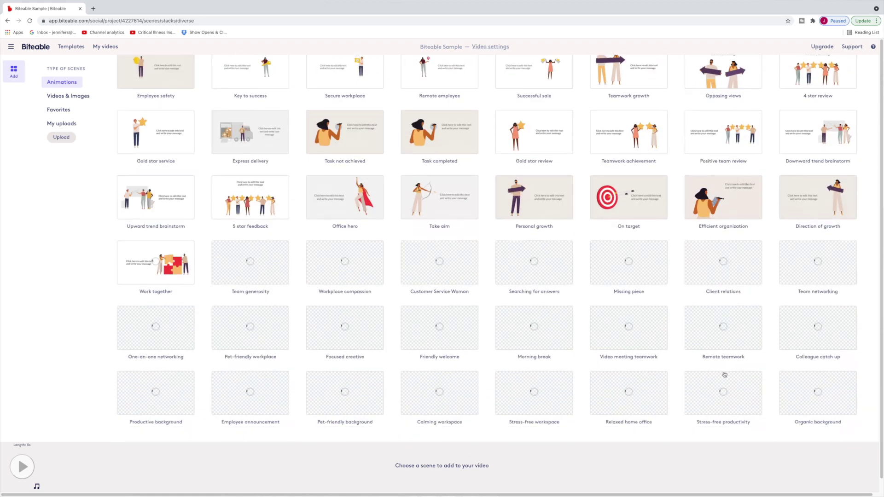
{"action": "scroll", "coordinate": [724, 375], "scroll_direction": "down", "scroll_amount": 1}
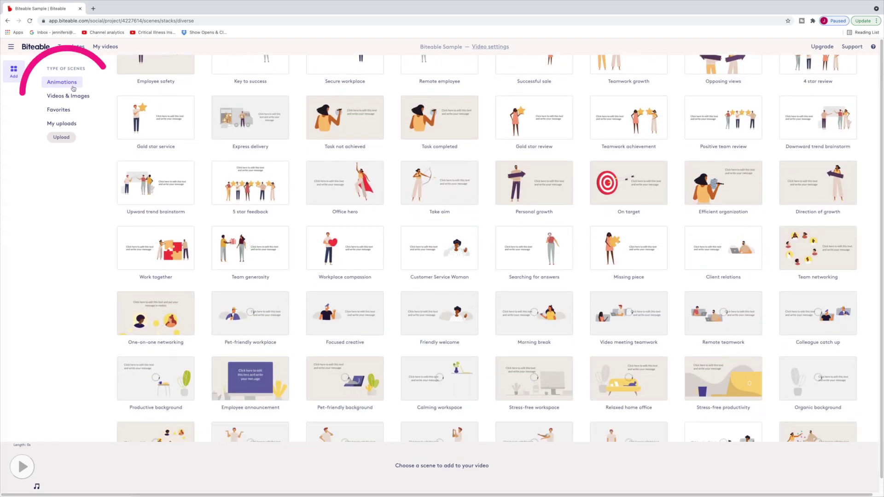
Step: Add the "Weigh up the options" scene from the Clay explainer animations and play the video
{"action": "left_click", "coordinate": [70, 85]}
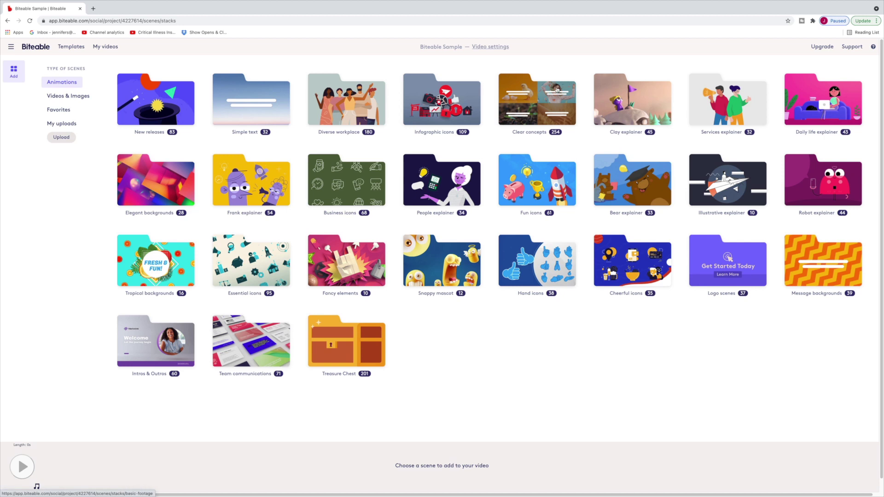
{"action": "left_click", "coordinate": [637, 100]}
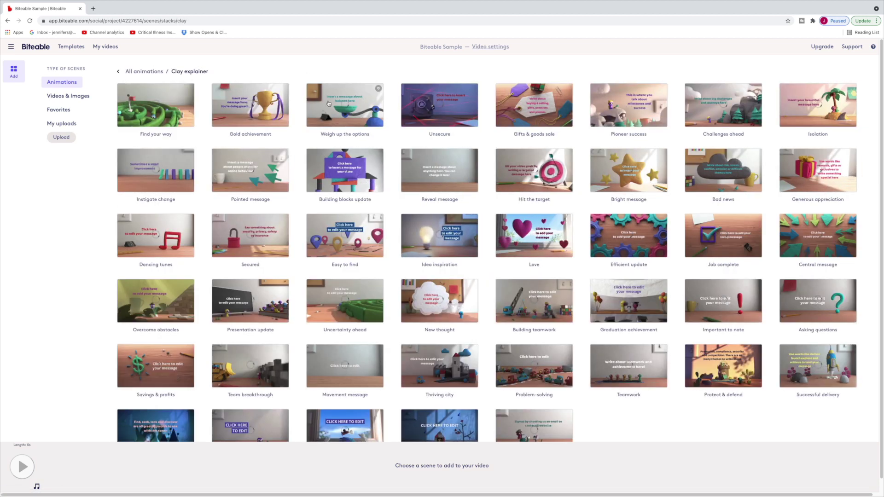
{"action": "left_click", "coordinate": [343, 109]}
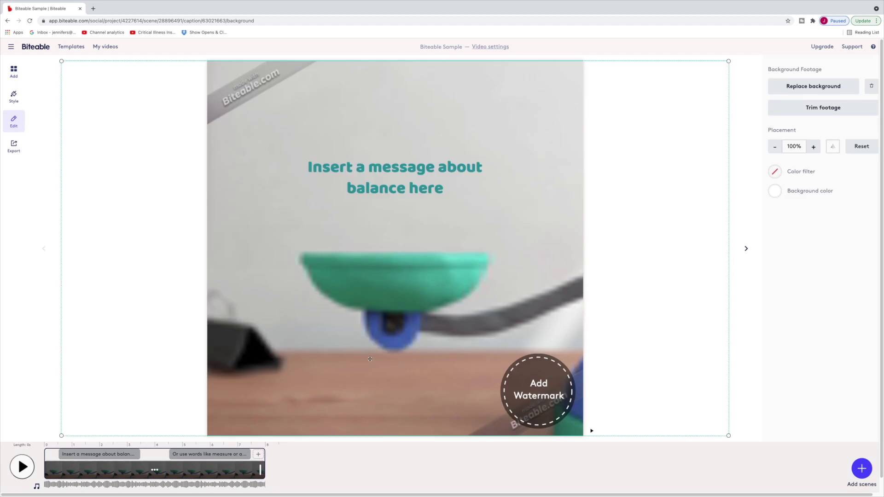
{"action": "left_click", "coordinate": [29, 469]}
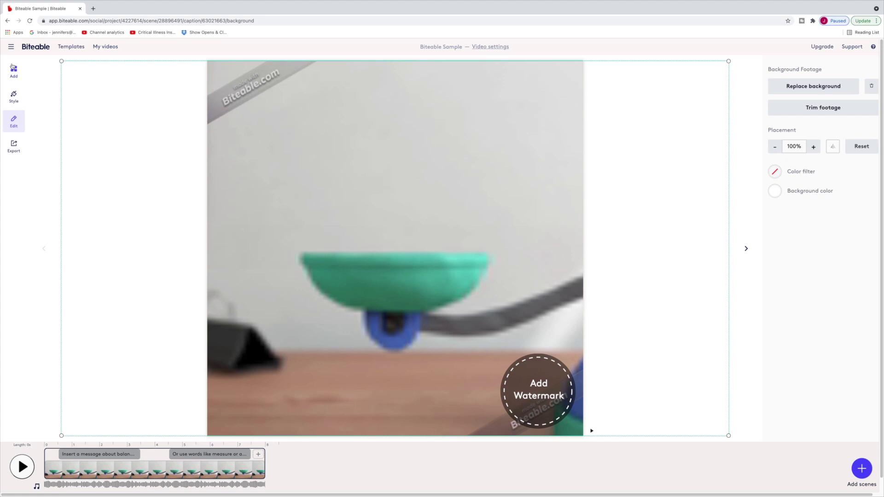
Step: Add the red laptop scene with title and body text from the Fancy elements animations and preview it
{"action": "left_click", "coordinate": [15, 66]}
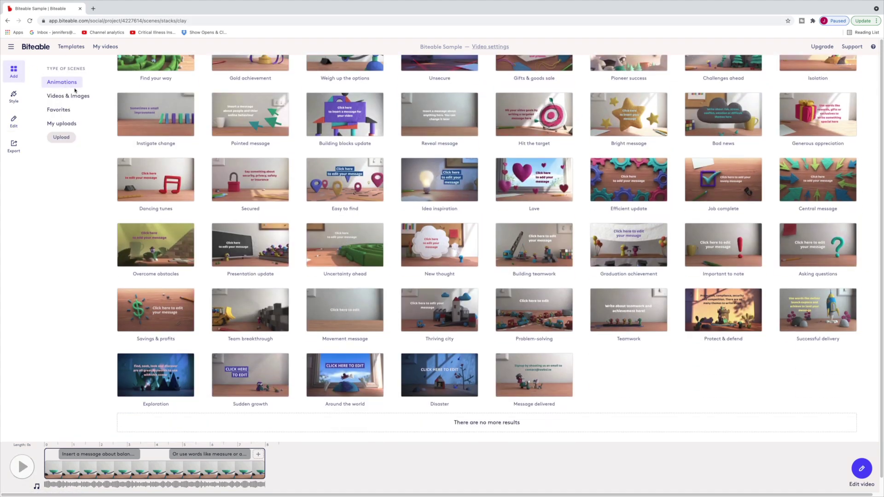
{"action": "left_click", "coordinate": [70, 83]}
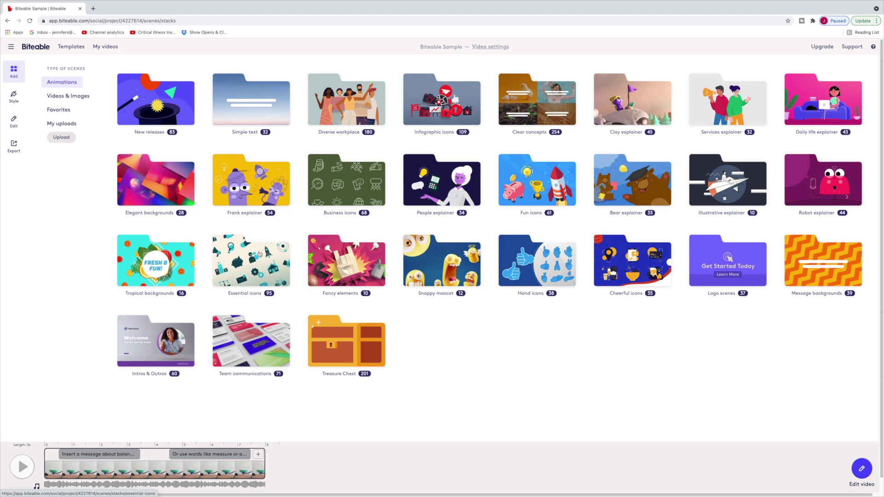
{"action": "left_click", "coordinate": [348, 264]}
{"action": "left_click", "coordinate": [510, 122]}
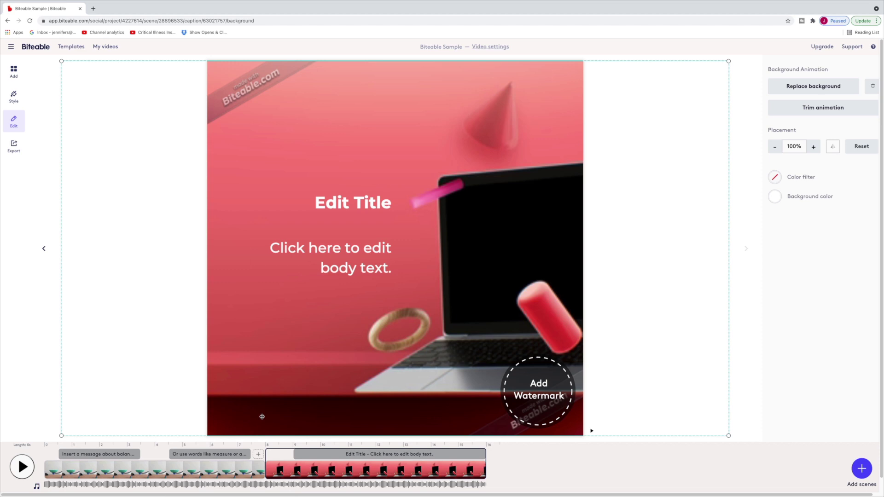
{"action": "left_click", "coordinate": [592, 431]}
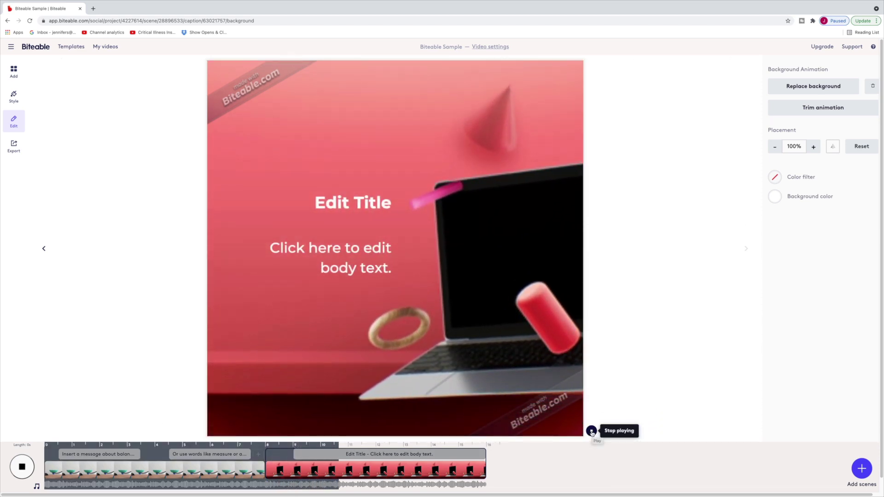
{"action": "left_click", "coordinate": [592, 431]}
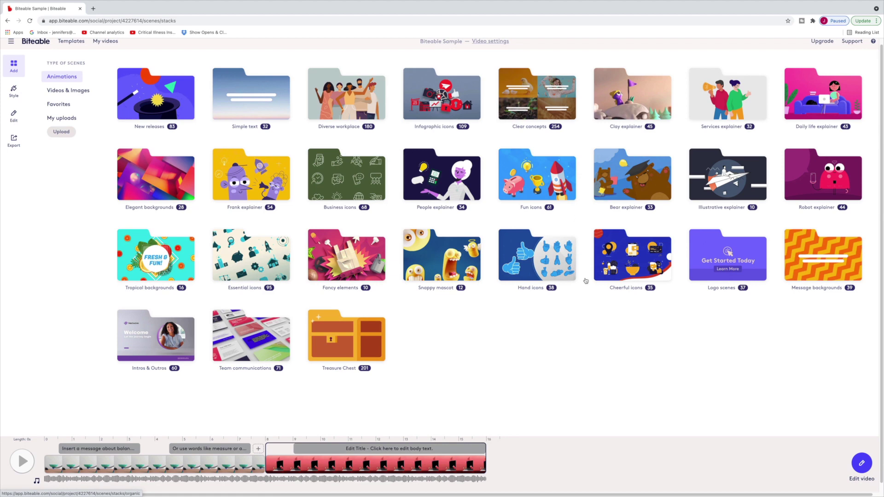
Step: Examine the animation scenes in the Daily life explainer collection
{"action": "left_click", "coordinate": [805, 93]}
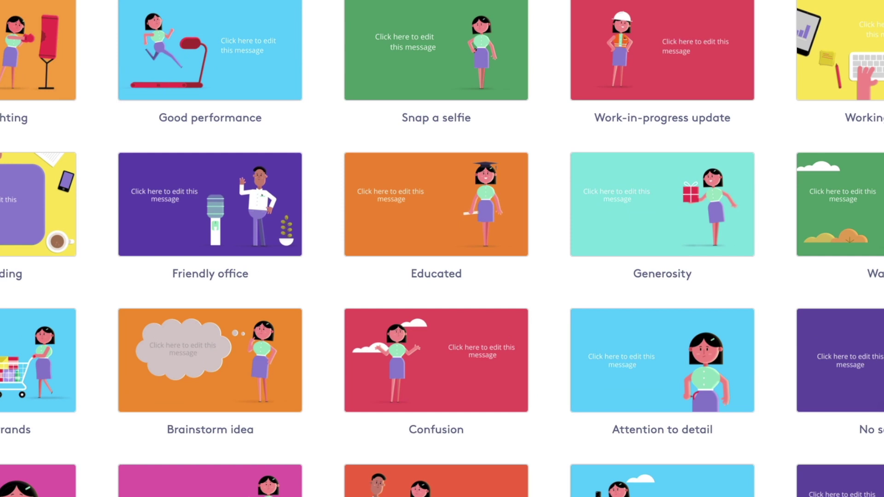
{"action": "scroll", "coordinate": [239, 147], "scroll_direction": "down", "scroll_amount": 2}
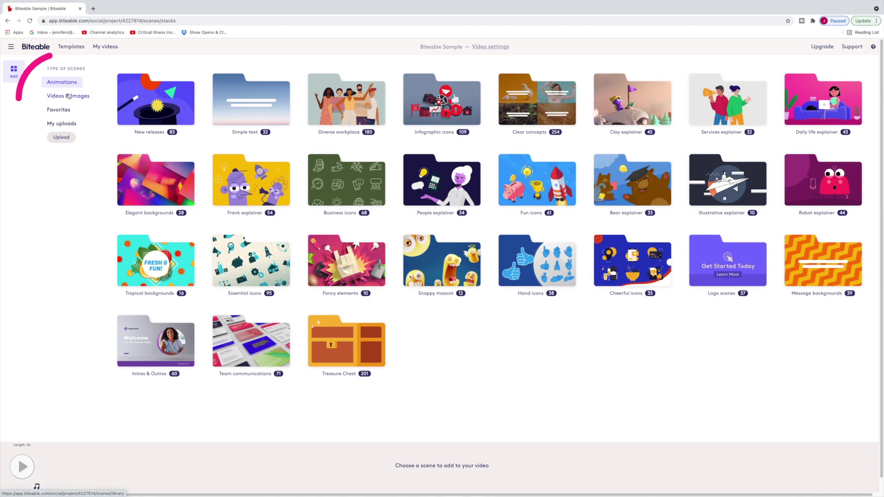
Step: Look through the stock image categories and the stock video categories
{"action": "left_click", "coordinate": [70, 96]}
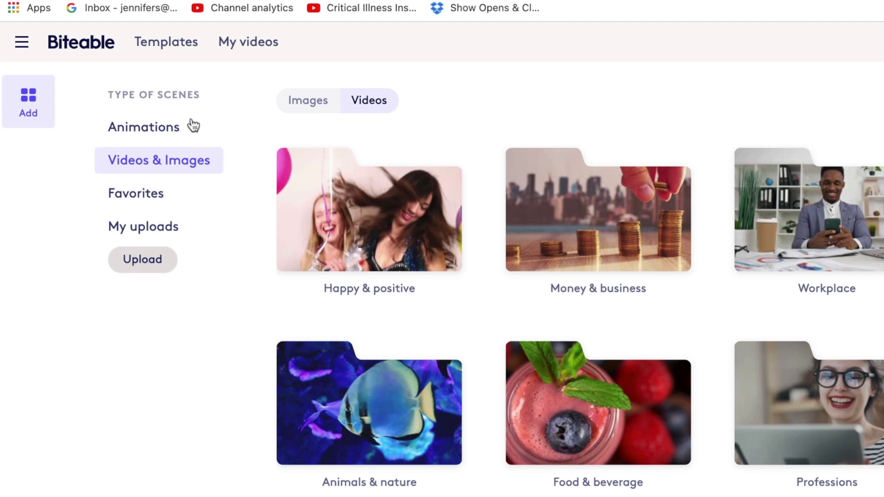
{"action": "left_click", "coordinate": [309, 102]}
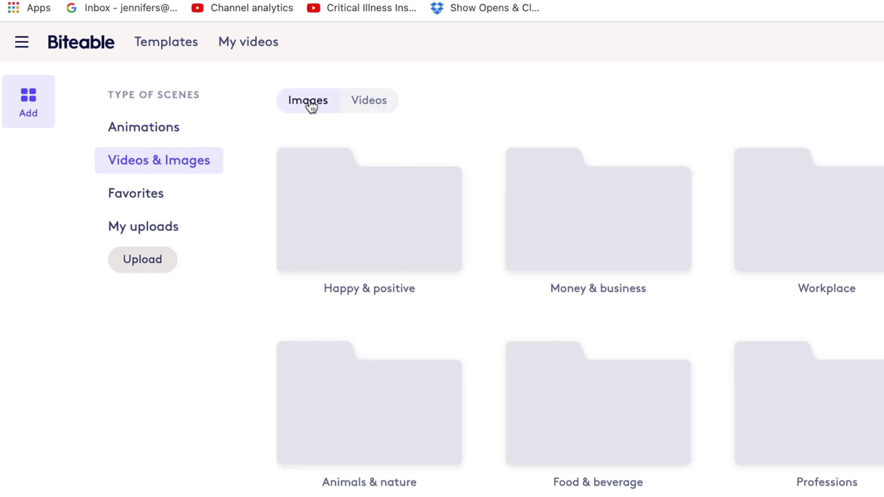
{"action": "left_click", "coordinate": [370, 108]}
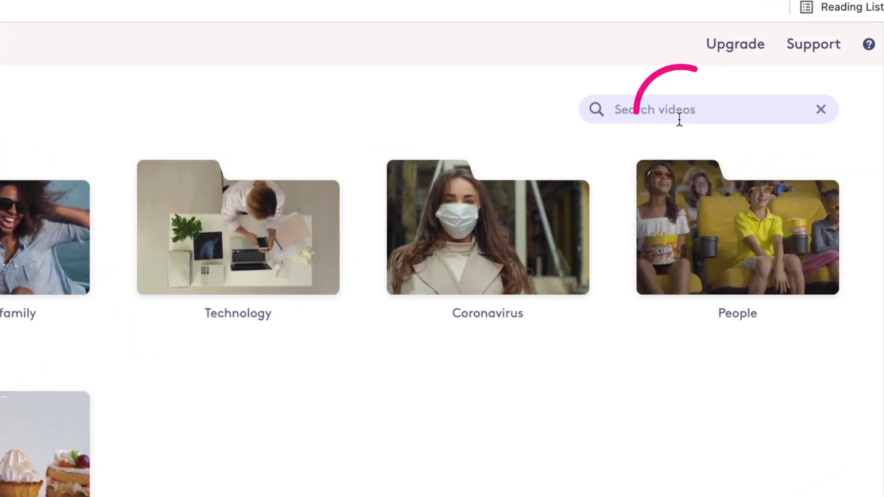
Step: Search the stock videos for "computer" and preview the clip of the woman working at a white laptop
{"action": "type", "text": "computer"}
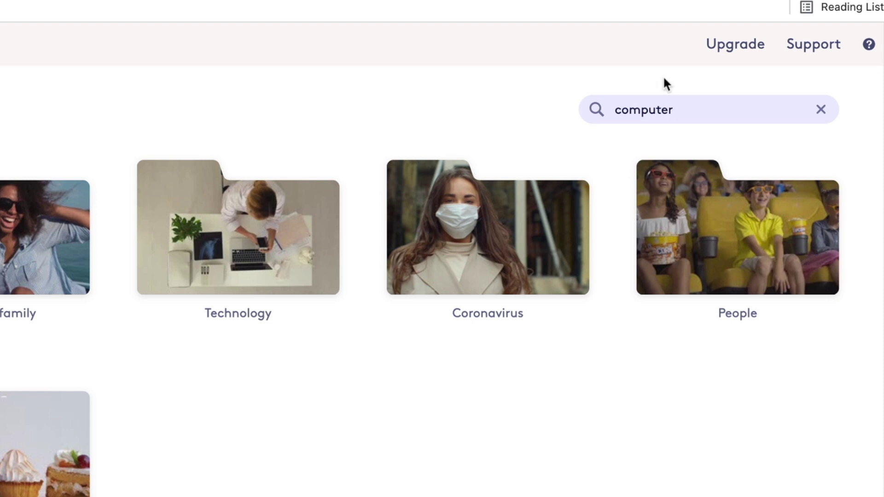
{"action": "key", "text": "Return"}
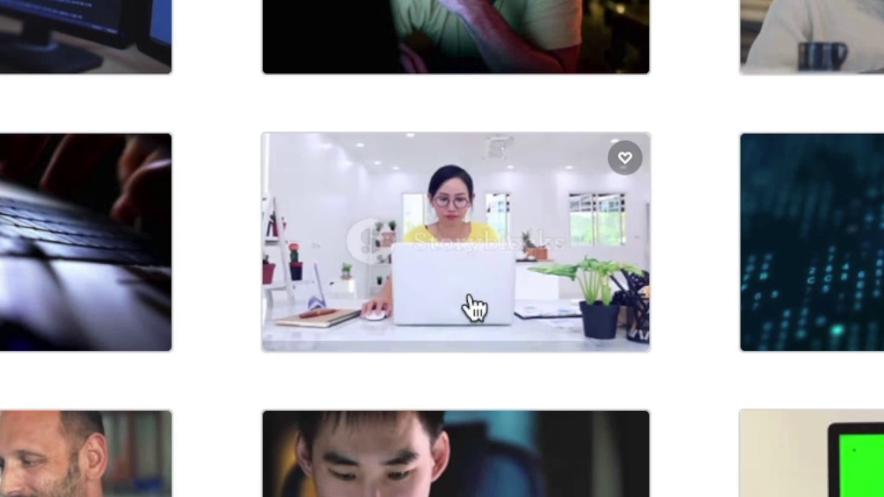
{"action": "left_click", "coordinate": [453, 247]}
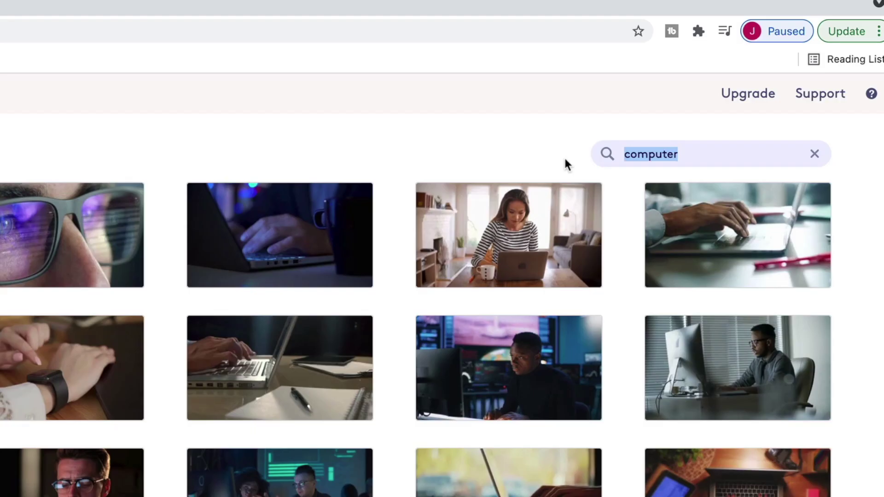
Step: Search the stock videos for "time" and add the clip of the tilted white clock face to the video
{"action": "type", "text": "time"}
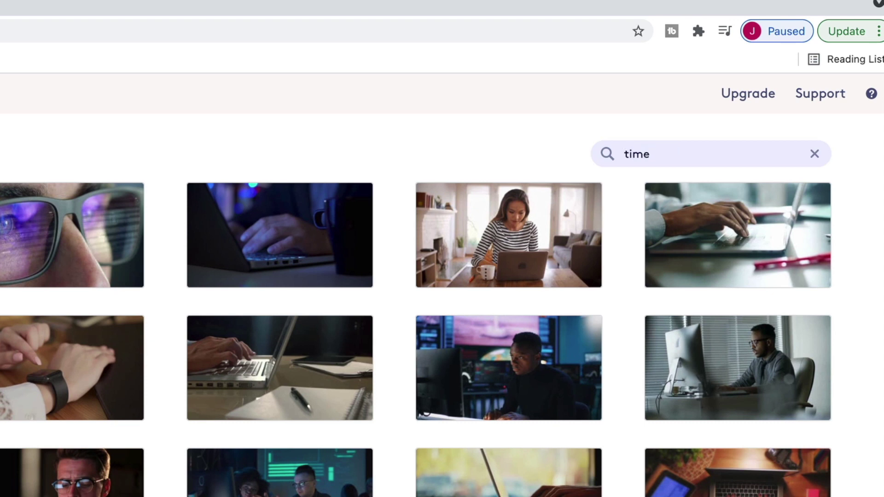
{"action": "key", "text": "Return"}
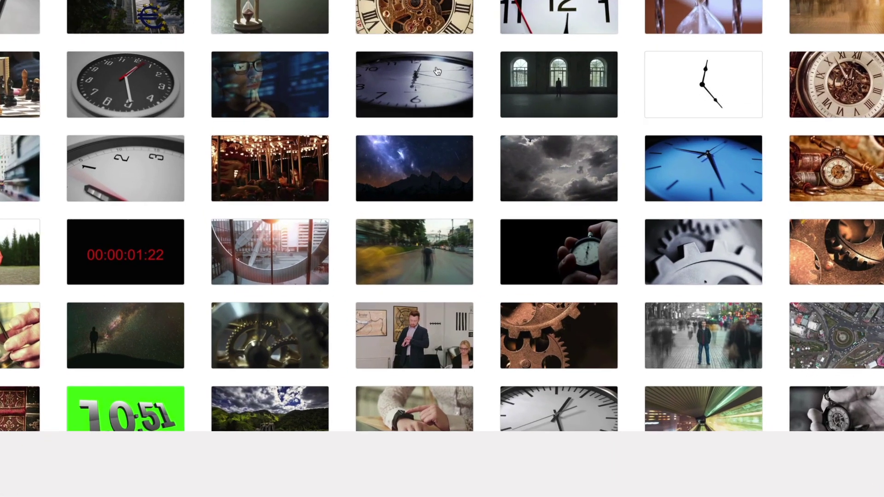
{"action": "scroll", "coordinate": [727, 94], "scroll_direction": "down", "scroll_amount": 2}
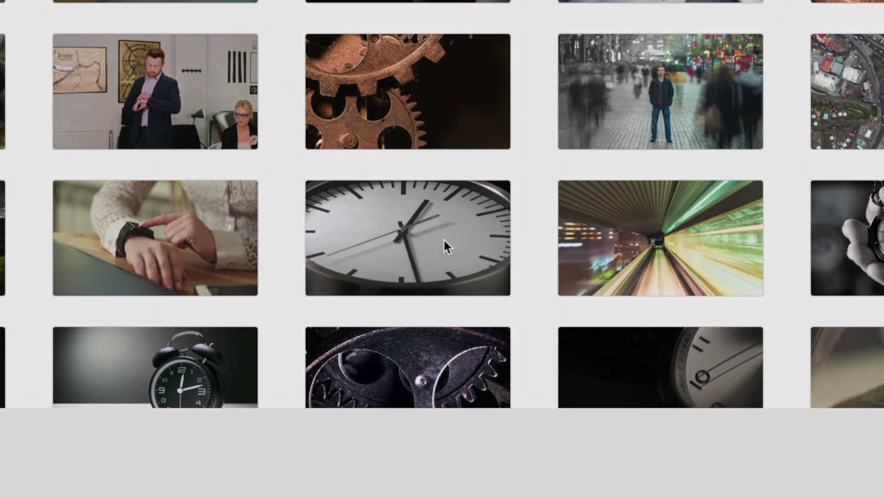
{"action": "left_click", "coordinate": [446, 251]}
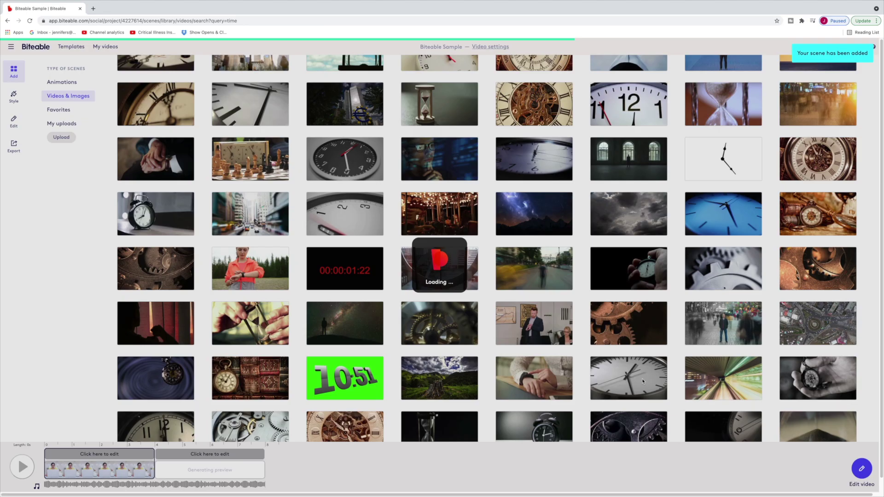
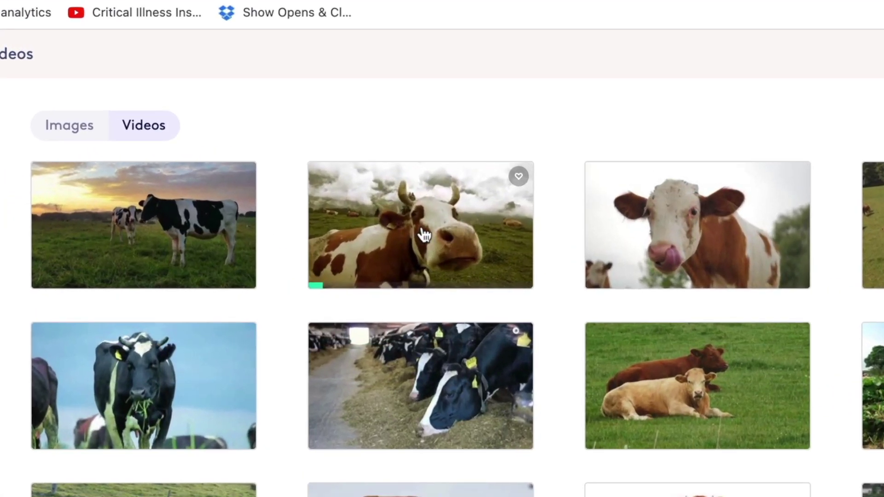
Step: Add the stock clip of the horned brown-and-white cow from the "cow" results and open the video for editing
{"action": "left_click", "coordinate": [251, 105]}
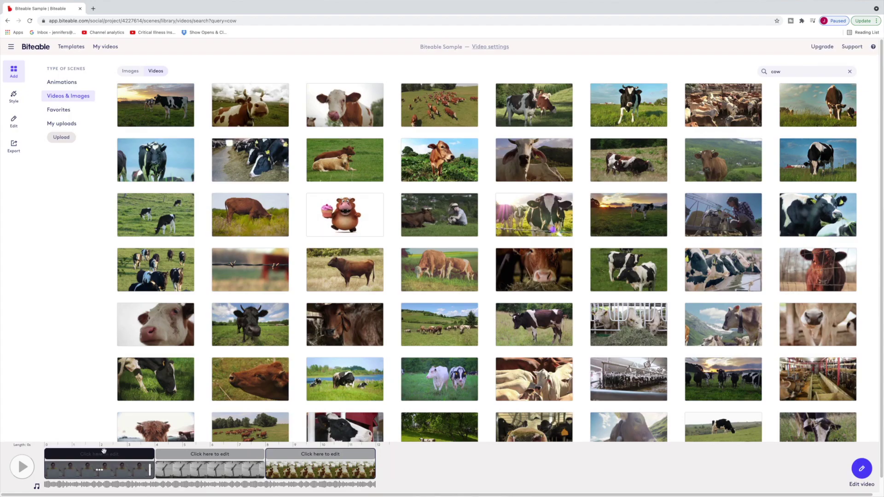
{"action": "mouse_move", "coordinate": [328, 449]}
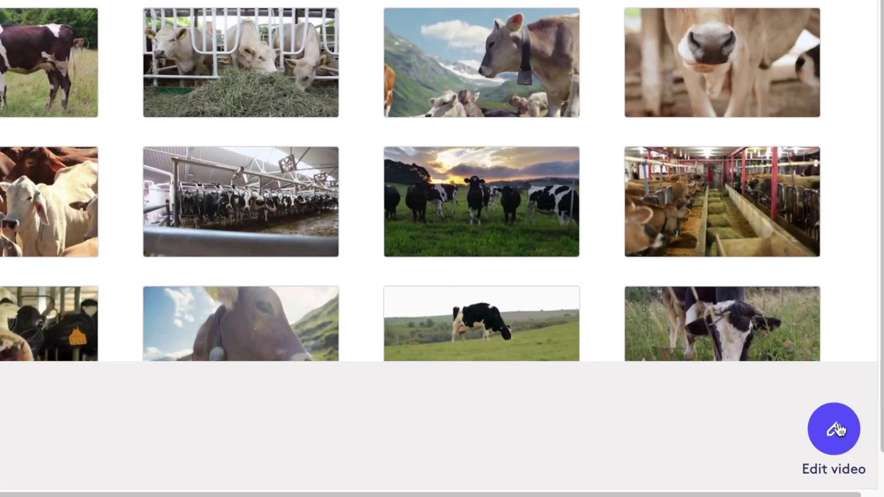
{"action": "left_click", "coordinate": [837, 430]}
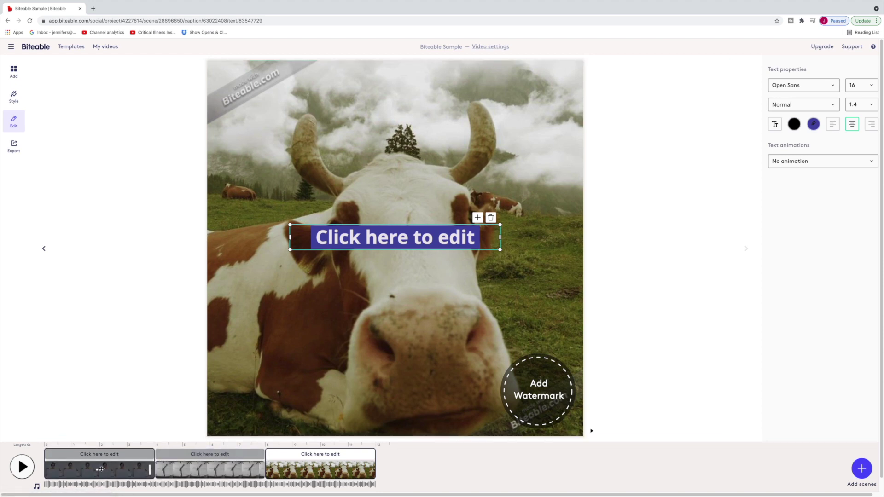
Step: Replace the text on the first scene with "Ready to start making videos on the fly?"
{"action": "left_click", "coordinate": [100, 468]}
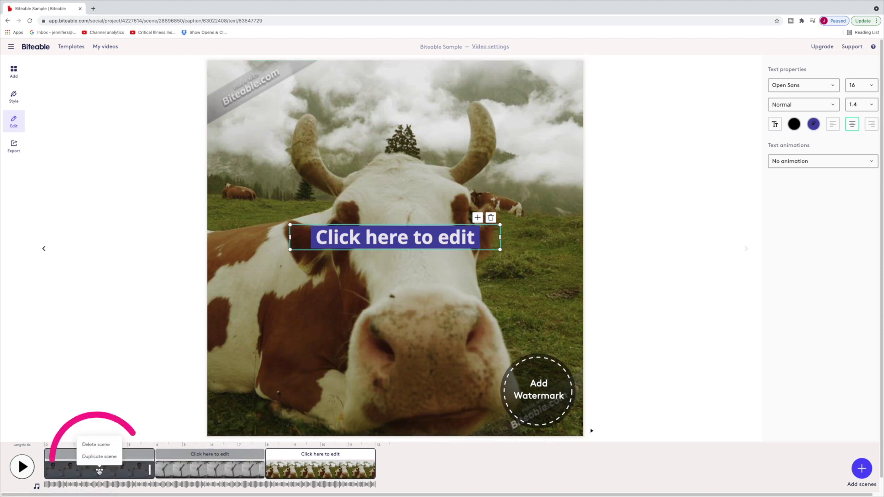
{"action": "left_click", "coordinate": [335, 237]}
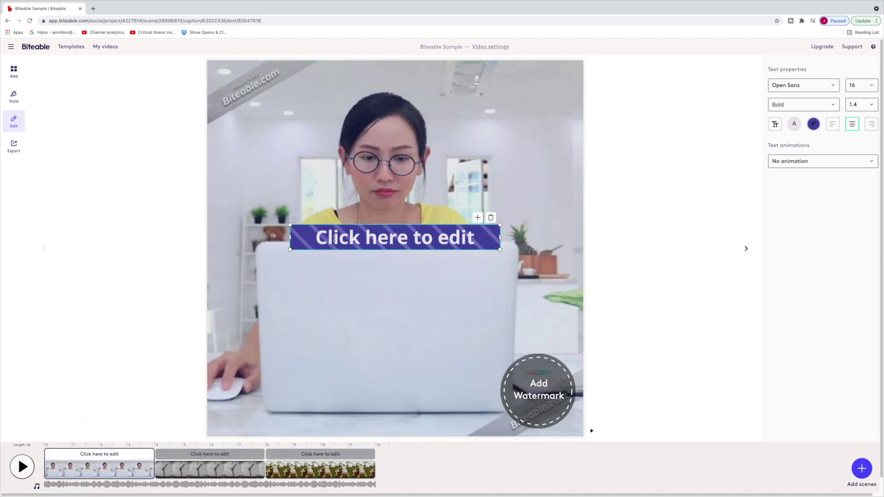
{"action": "left_click_drag", "start_coordinate": [316, 238], "coordinate": [479, 238]}
{"action": "type", "text": "re"}
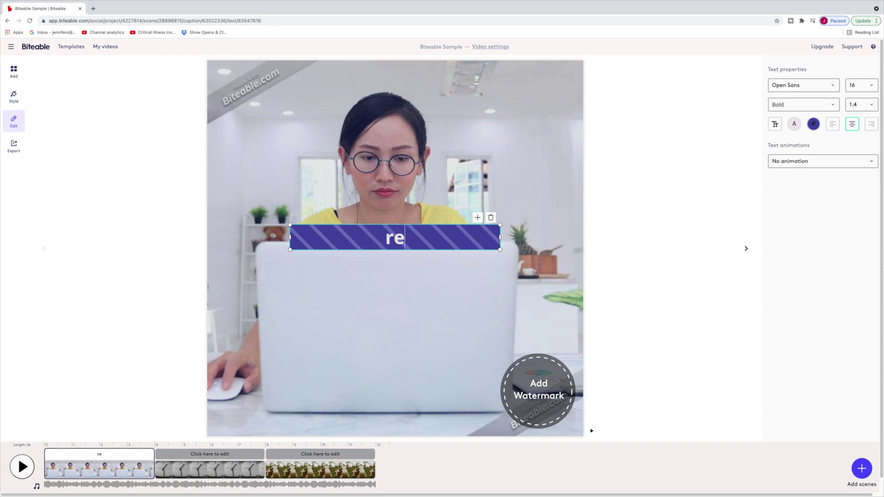
{"action": "type", "text": "Ready to sta"}
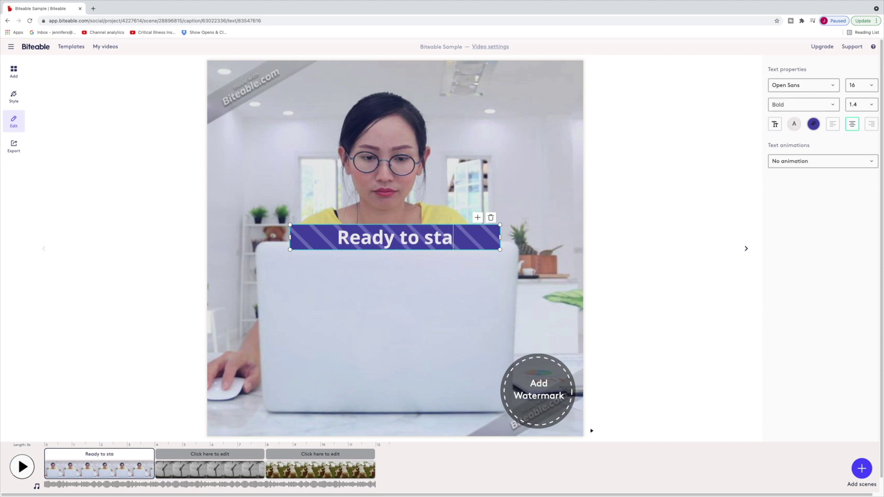
{"action": "type", "text": "rt making vido"}
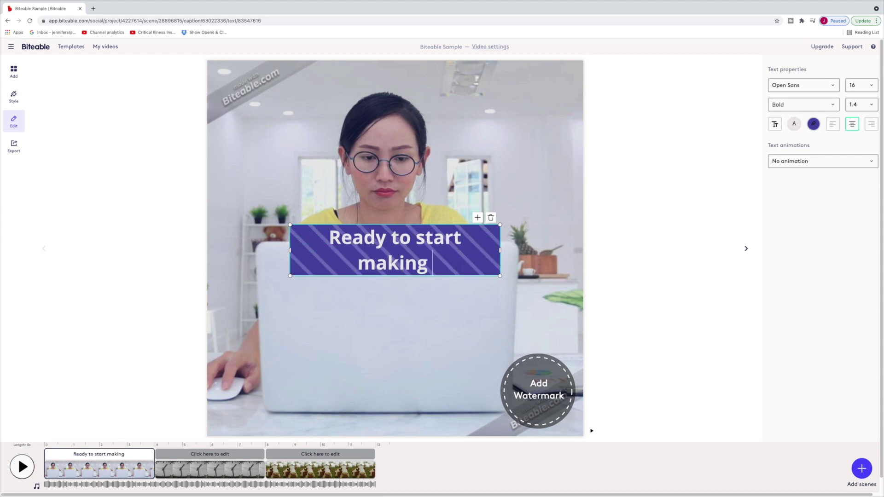
{"action": "key", "text": "BackSpace"}
{"action": "type", "text": "eos on the fly?"}
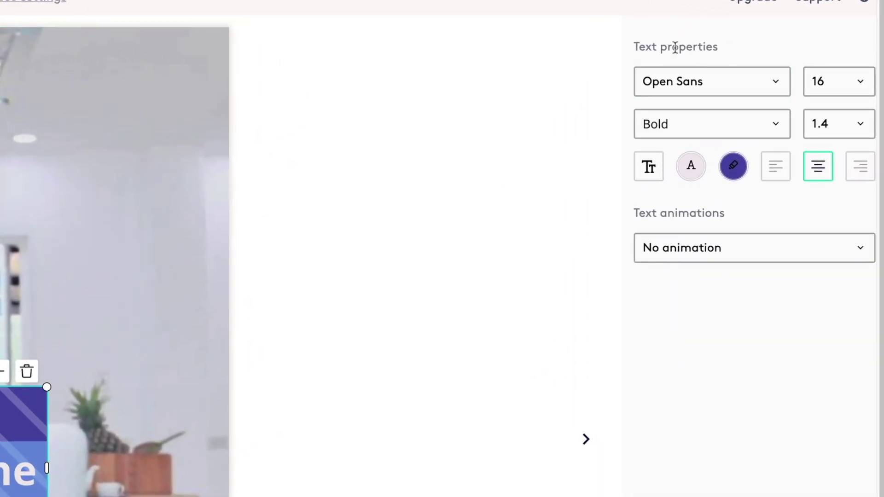
Step: Look through the full list of font families available for the first scene's text
{"action": "left_click", "coordinate": [780, 83]}
{"action": "scroll", "coordinate": [713, 179], "scroll_direction": "down", "scroll_amount": 4}
{"action": "scroll", "coordinate": [720, 251], "scroll_direction": "down", "scroll_amount": 20}
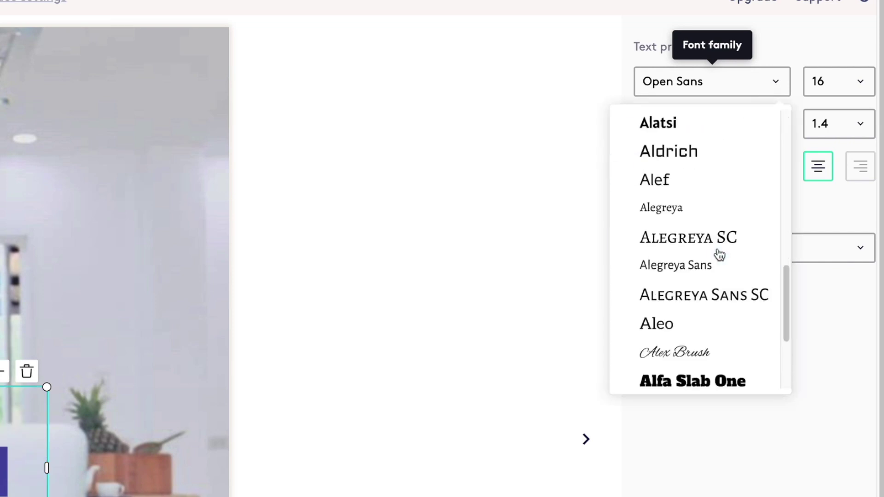
{"action": "scroll", "coordinate": [720, 248], "scroll_direction": "down", "scroll_amount": 20}
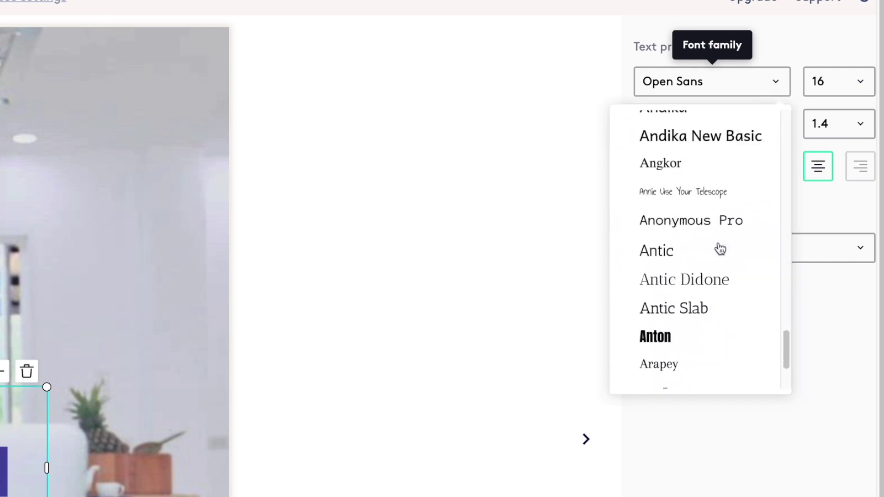
{"action": "scroll", "coordinate": [719, 247], "scroll_direction": "down", "scroll_amount": 20}
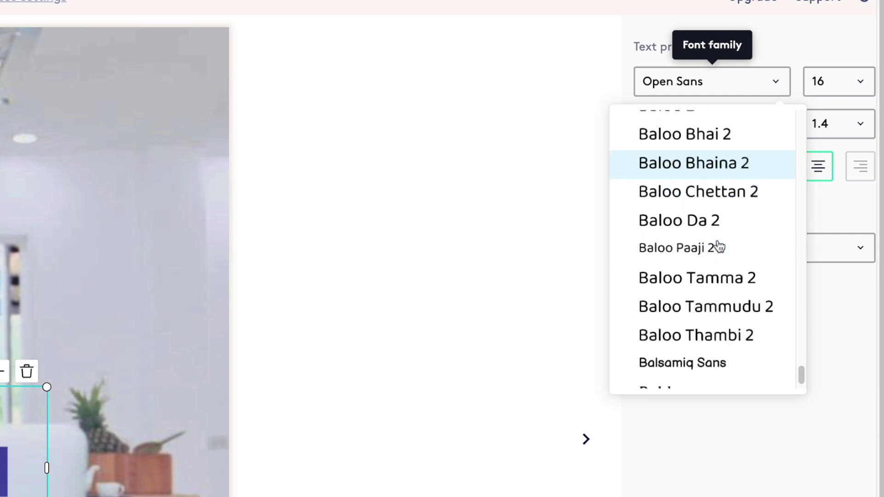
{"action": "scroll", "coordinate": [720, 247], "scroll_direction": "down", "scroll_amount": 20}
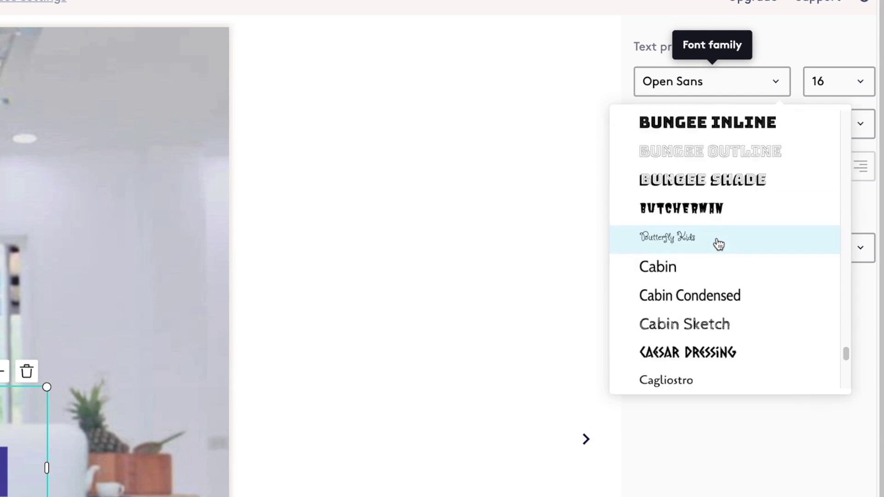
{"action": "scroll", "coordinate": [717, 246], "scroll_direction": "down", "scroll_amount": 20}
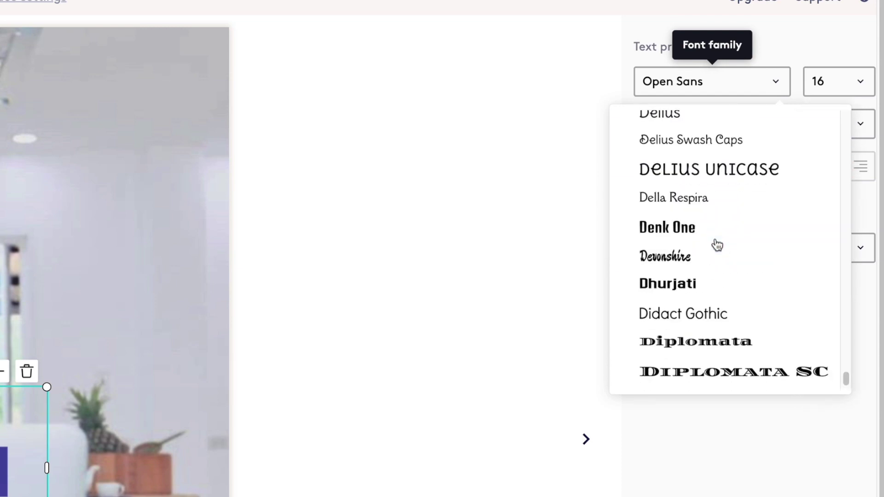
{"action": "scroll", "coordinate": [717, 242], "scroll_direction": "down", "scroll_amount": 20}
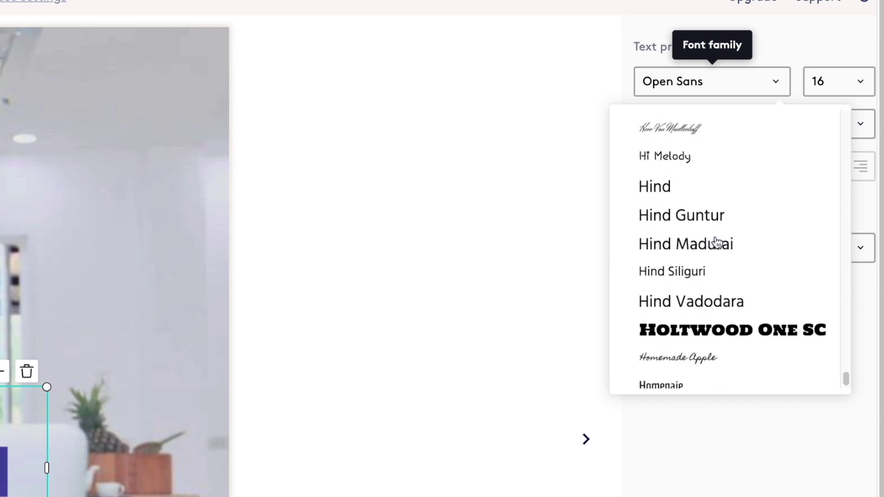
{"action": "scroll", "coordinate": [717, 242], "scroll_direction": "down", "scroll_amount": 20}
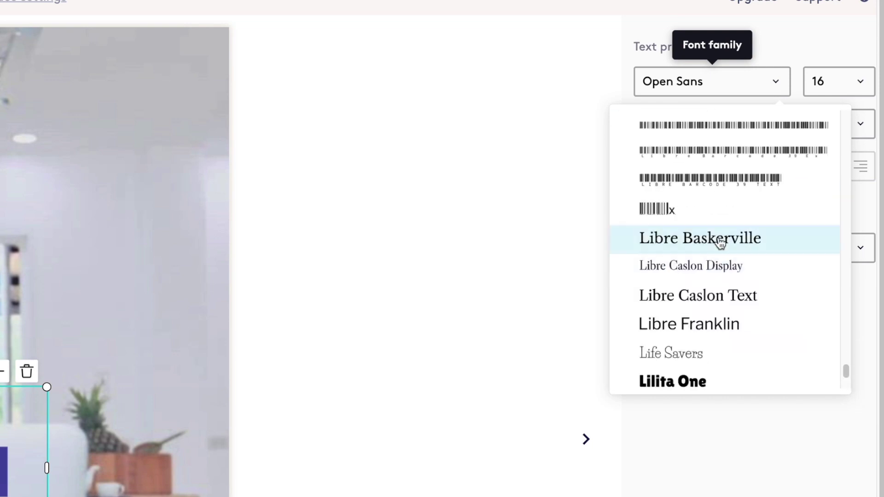
{"action": "scroll", "coordinate": [720, 238], "scroll_direction": "down", "scroll_amount": 20}
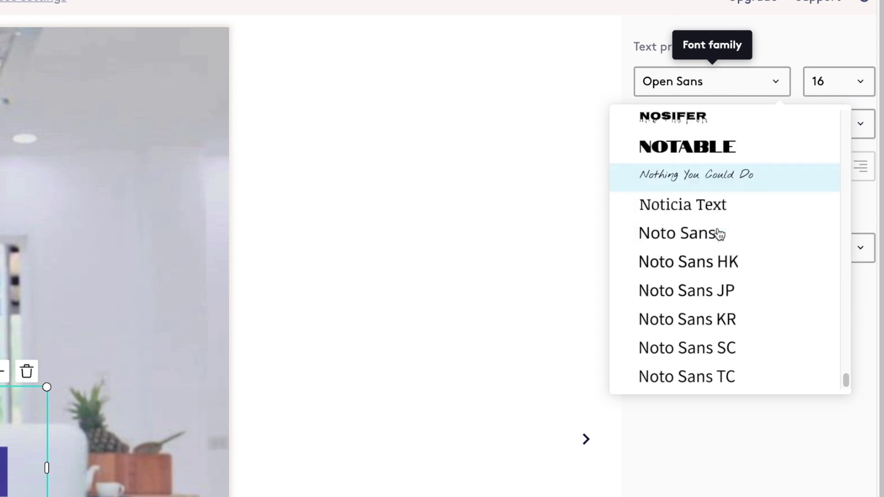
{"action": "scroll", "coordinate": [717, 232], "scroll_direction": "down", "scroll_amount": 20}
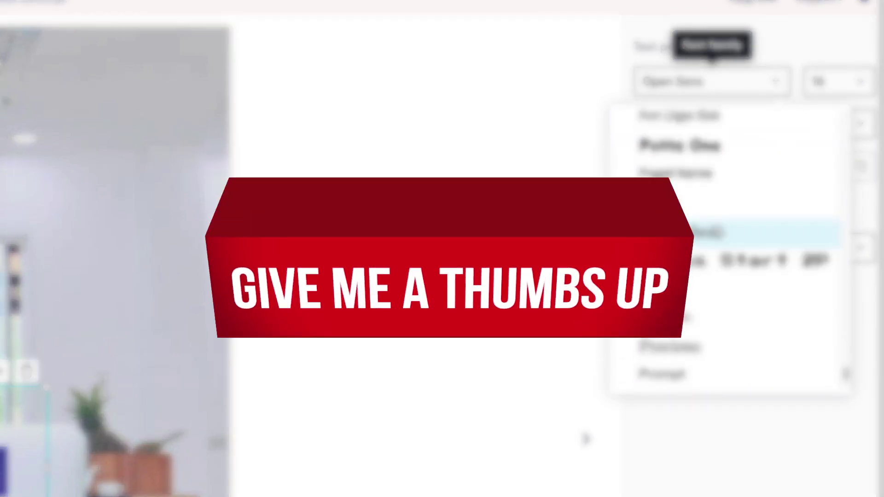
{"action": "scroll", "coordinate": [719, 232], "scroll_direction": "down", "scroll_amount": 20}
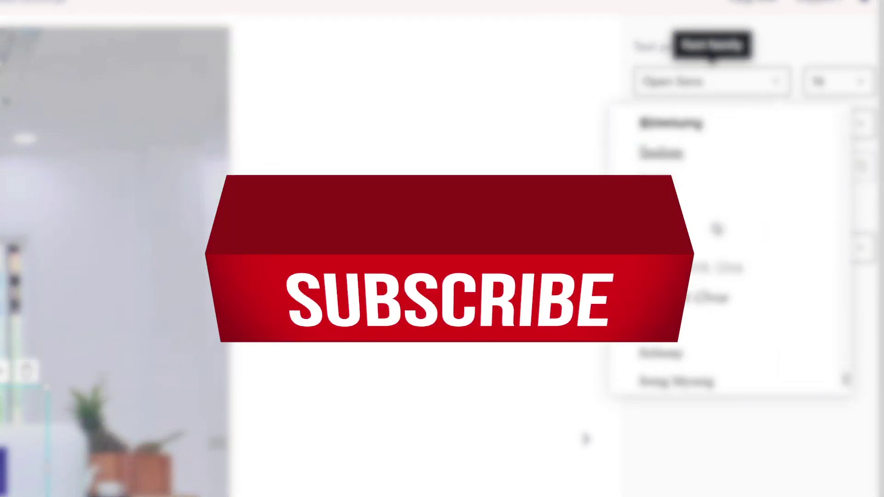
{"action": "scroll", "coordinate": [717, 225], "scroll_direction": "down", "scroll_amount": 20}
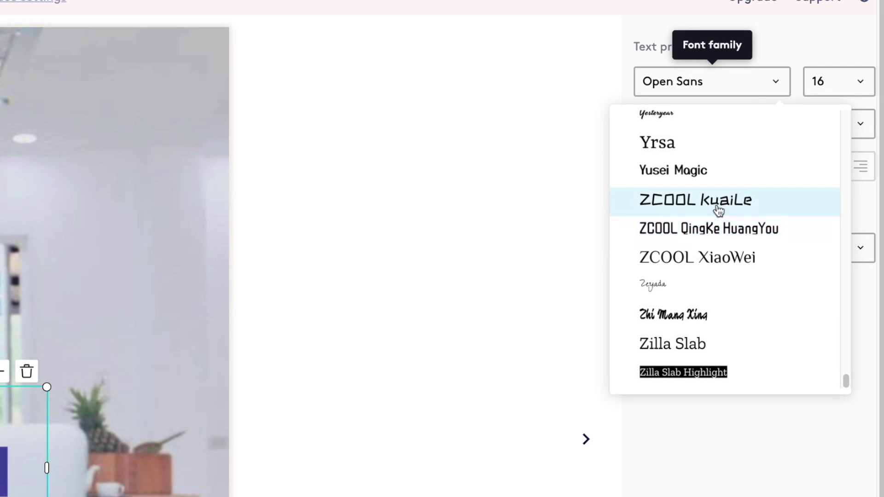
Step: Set the first scene's text to the Bebas Neue font, try size 36, and settle on size 24
{"action": "left_click_drag", "start_coordinate": [845, 382], "coordinate": [817, 110]}
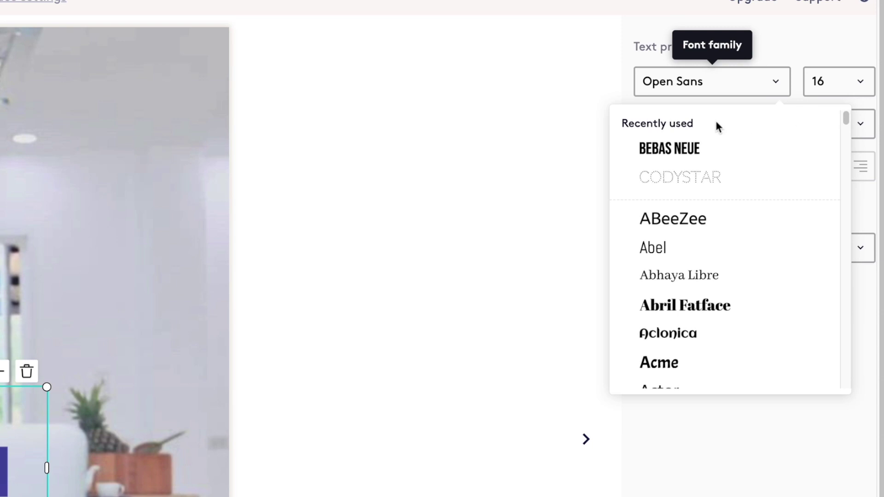
{"action": "left_click", "coordinate": [663, 148]}
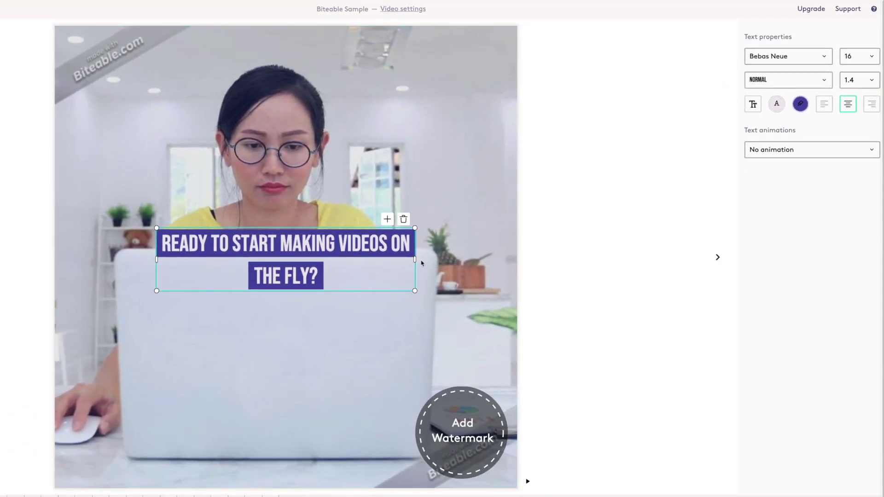
{"action": "left_click", "coordinate": [871, 58]}
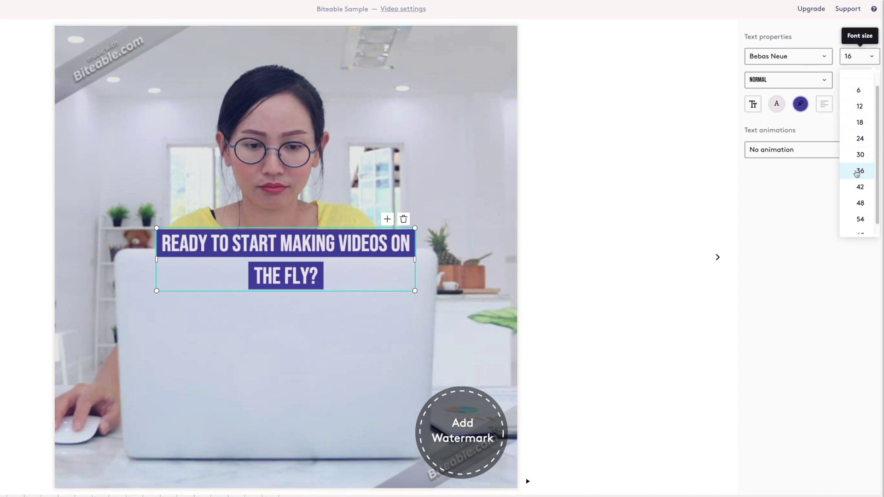
{"action": "left_click", "coordinate": [860, 171]}
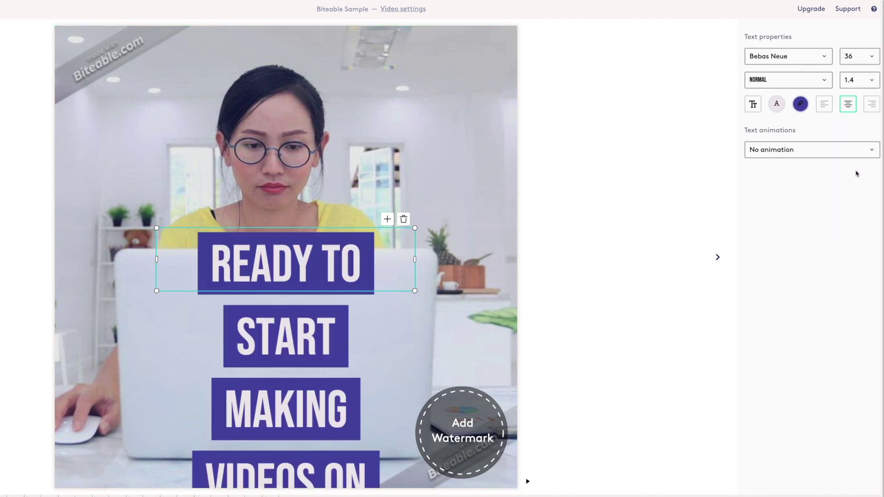
{"action": "left_click", "coordinate": [873, 58]}
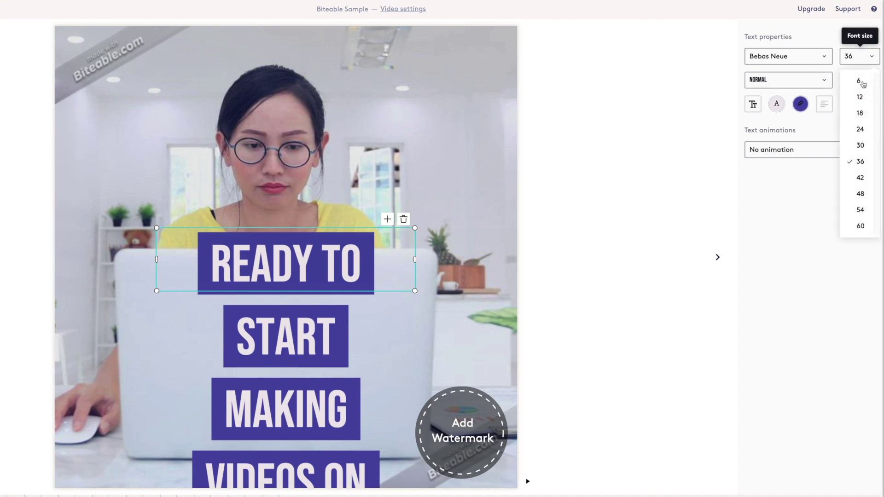
{"action": "left_click", "coordinate": [863, 130]}
Step: Widen the text box so the sentence fits on two lines and move it down onto the laptop lid
{"action": "left_click_drag", "start_coordinate": [414, 259], "coordinate": [497, 276]}
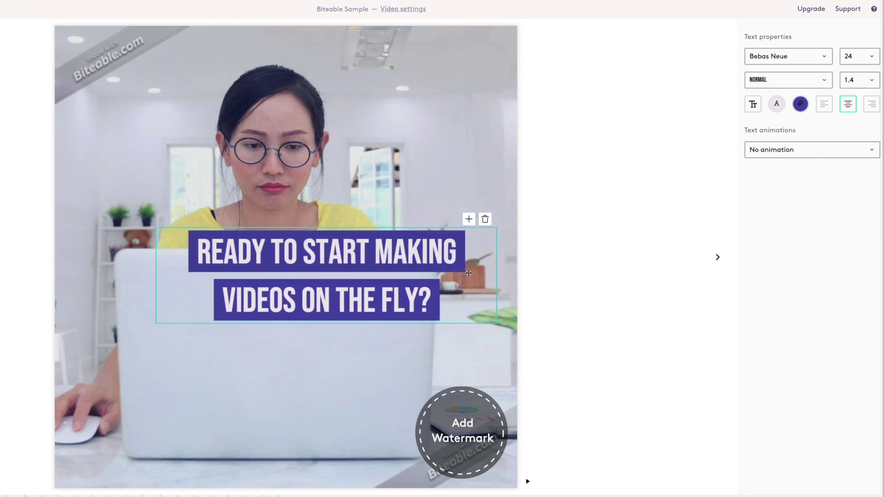
{"action": "left_click_drag", "start_coordinate": [372, 278], "coordinate": [354, 281]}
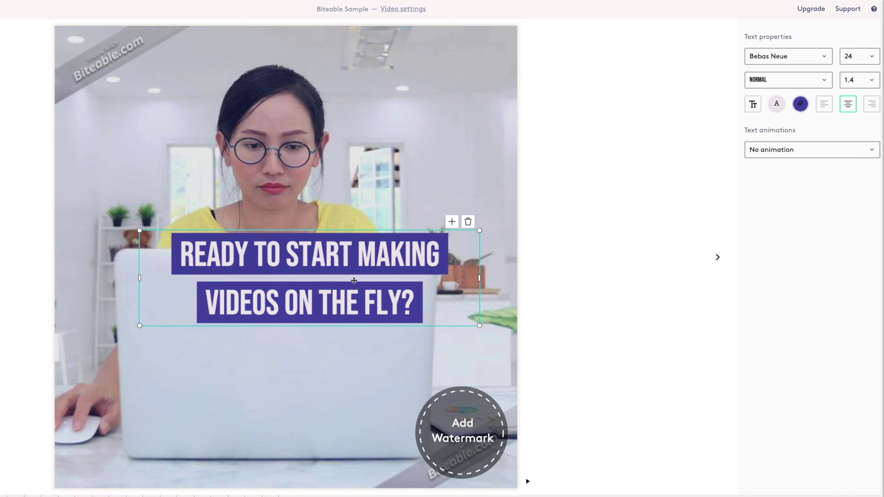
{"action": "left_click_drag", "start_coordinate": [352, 275], "coordinate": [326, 316]}
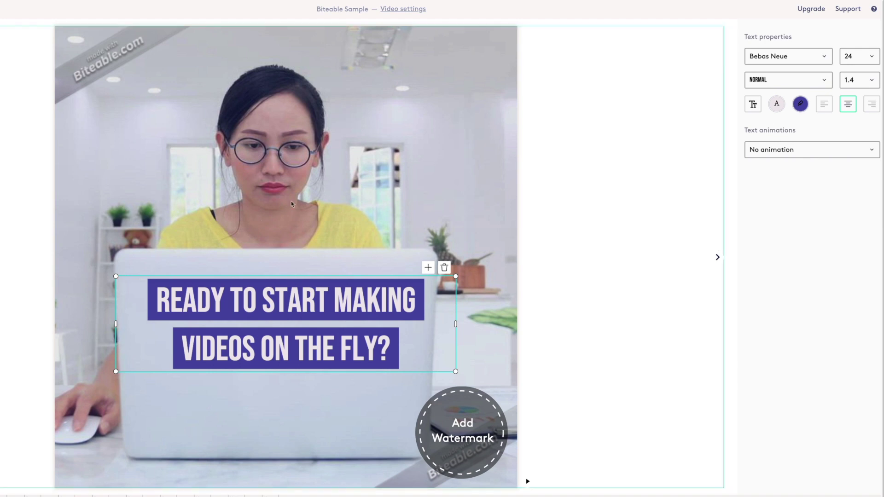
Step: Compare line heights 1 and 1.4 for the first scene's text, settle on 1, and nudge the text box slightly down
{"action": "left_click", "coordinate": [871, 81]}
{"action": "left_click", "coordinate": [864, 153]}
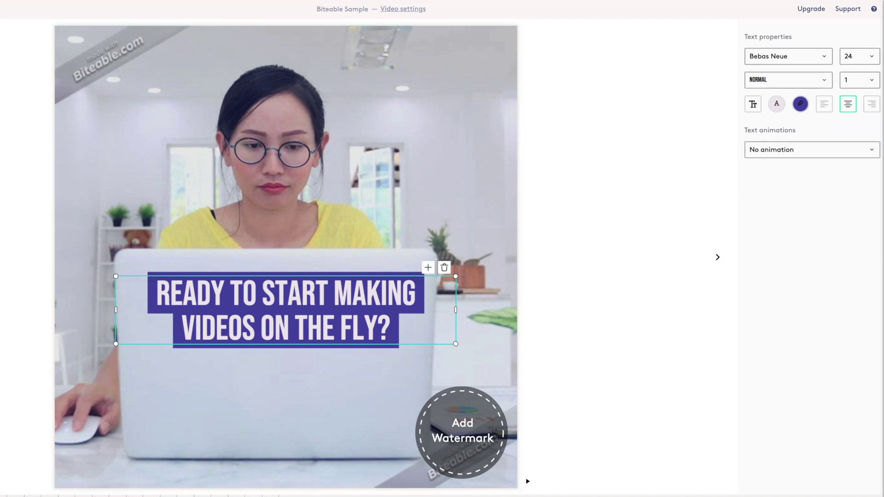
{"action": "left_click", "coordinate": [871, 80]}
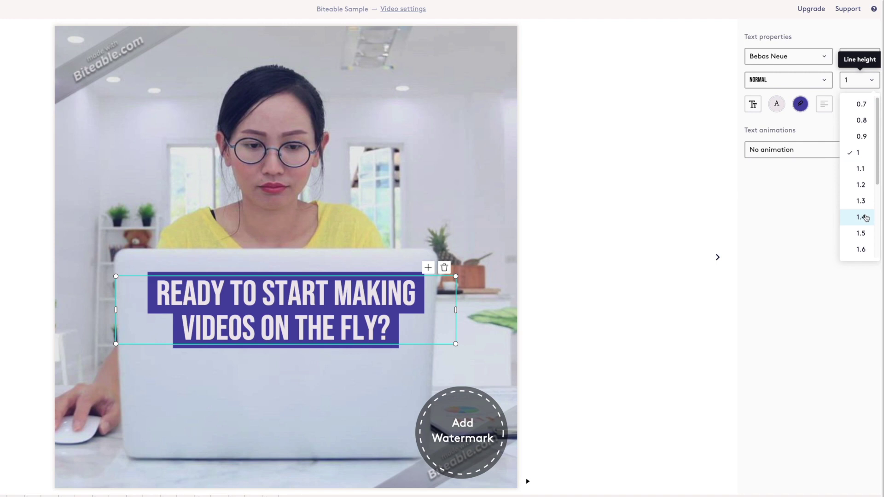
{"action": "left_click", "coordinate": [866, 216]}
{"action": "left_click", "coordinate": [873, 80]}
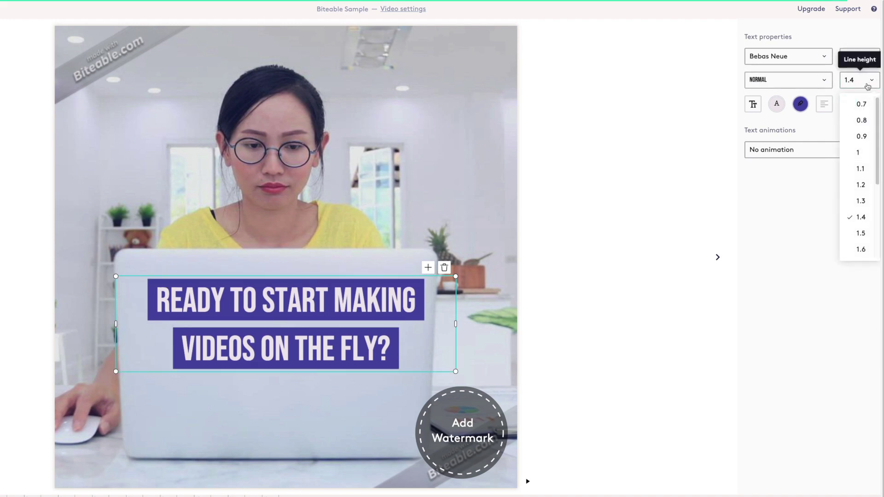
{"action": "left_click", "coordinate": [857, 152]}
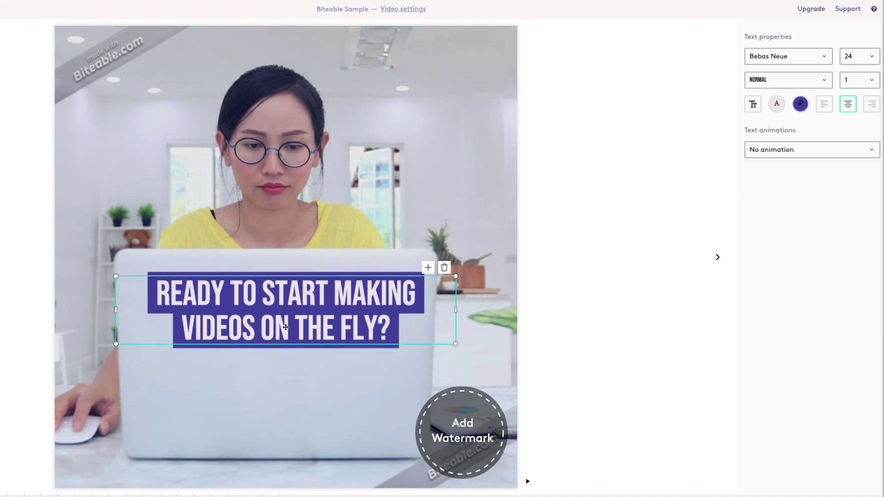
{"action": "left_click_drag", "start_coordinate": [285, 288], "coordinate": [285, 292]}
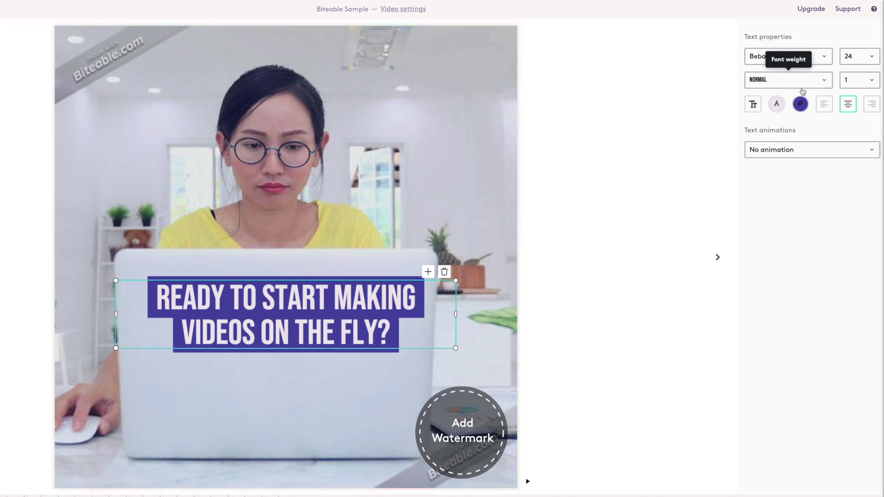
Step: Try ribbon color #C27B9F behind the first scene's text and settle on #A54D79
{"action": "left_click", "coordinate": [777, 107]}
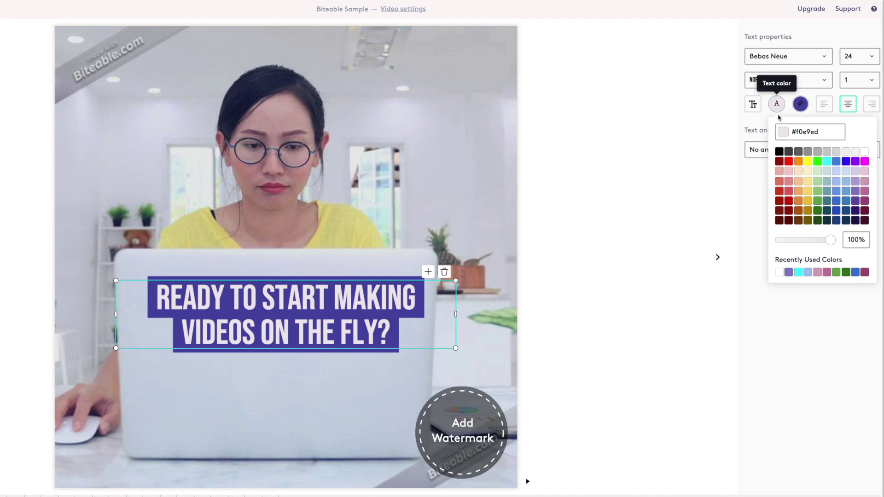
{"action": "left_click", "coordinate": [778, 108]}
{"action": "left_click", "coordinate": [801, 104]}
{"action": "scroll", "coordinate": [809, 105], "scroll_direction": "down", "scroll_amount": 1}
{"action": "left_click", "coordinate": [869, 178]}
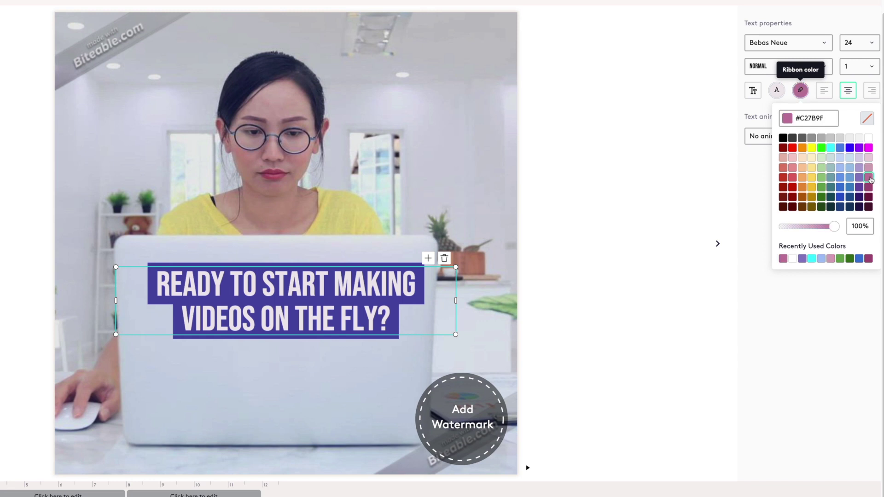
{"action": "scroll", "coordinate": [869, 184], "scroll_direction": "up", "scroll_amount": 1}
{"action": "left_click", "coordinate": [868, 201]}
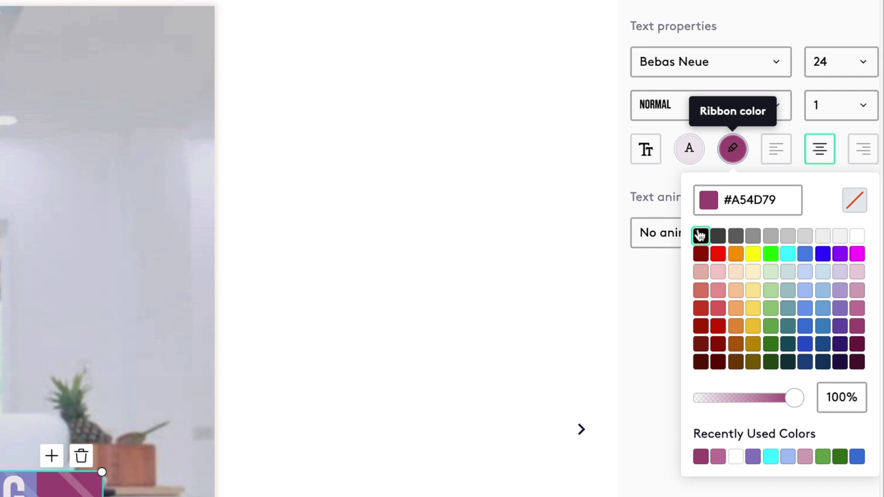
{"action": "left_click", "coordinate": [726, 202]}
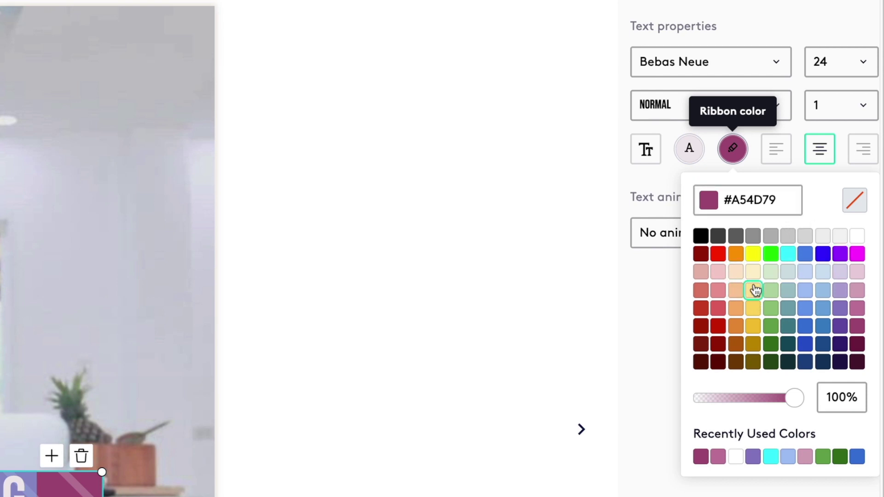
{"action": "left_click", "coordinate": [743, 210]}
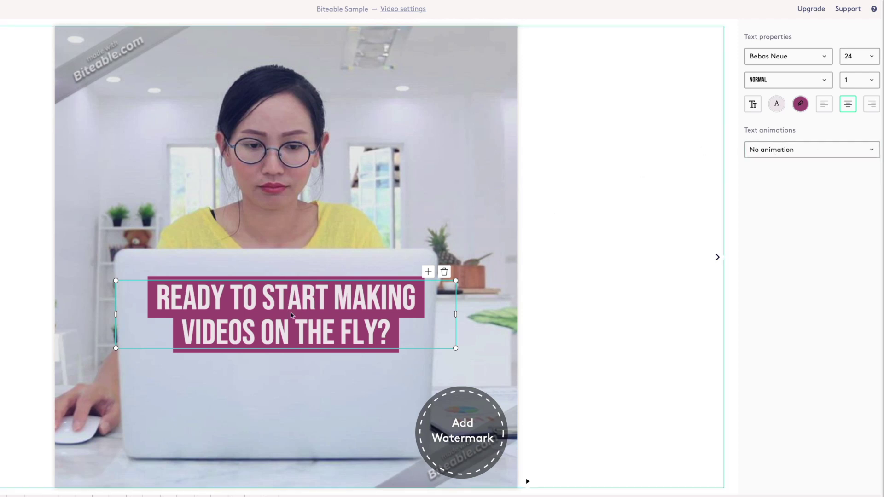
Step: Apply the Slide in with reveal animation to the first scene's text and play that scene
{"action": "left_click", "coordinate": [874, 152]}
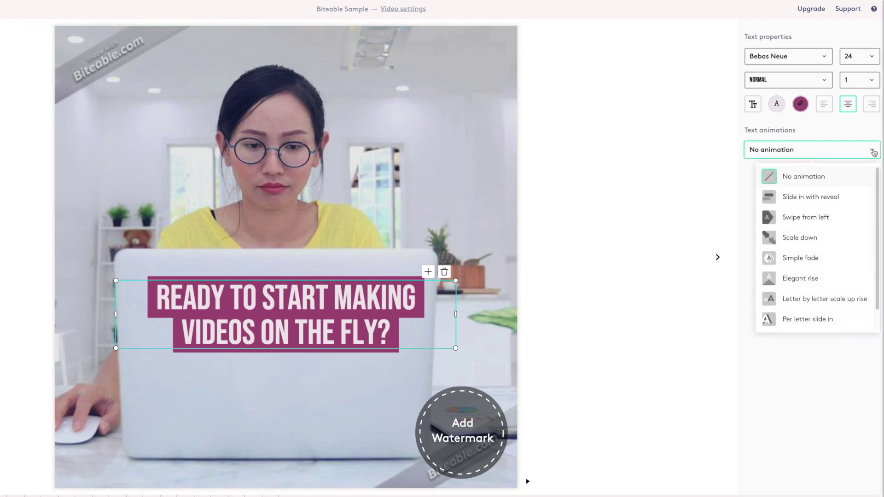
{"action": "left_click", "coordinate": [808, 198]}
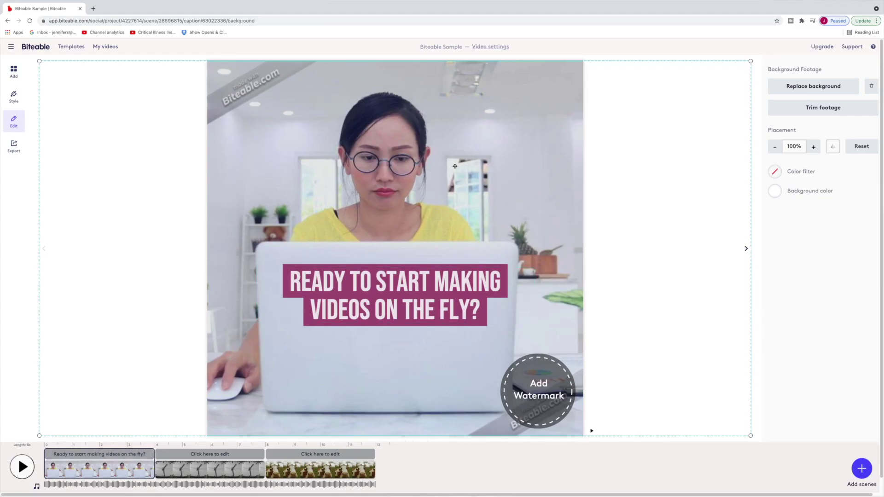
{"action": "left_click", "coordinate": [592, 431]}
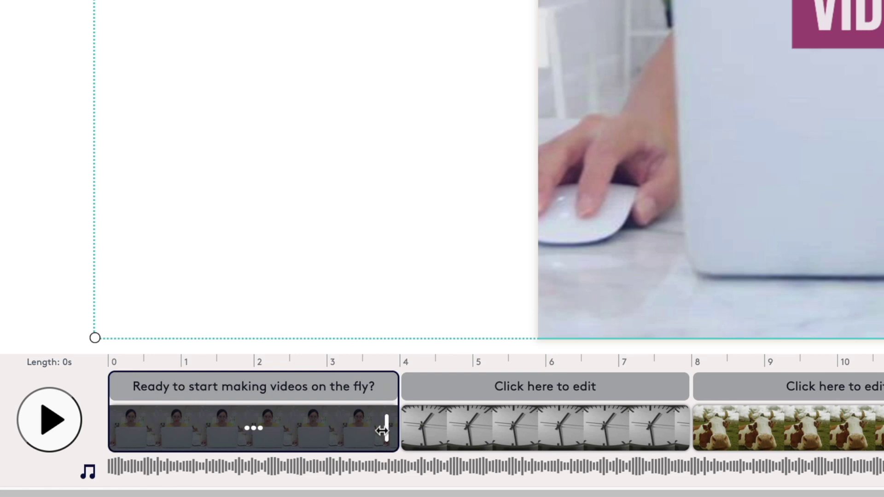
Step: Shorten the first scene to about 3.5 seconds and replay it
{"action": "left_click_drag", "start_coordinate": [382, 430], "coordinate": [368, 432]}
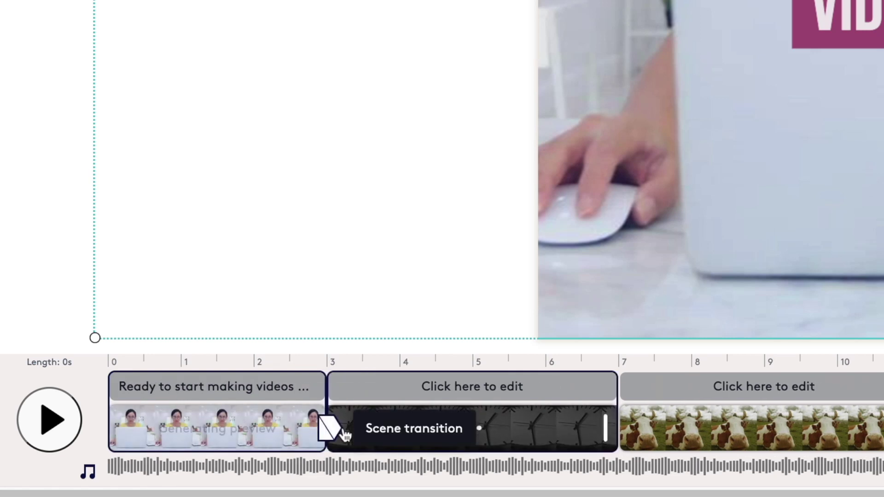
{"action": "left_click_drag", "start_coordinate": [332, 426], "coordinate": [358, 429]}
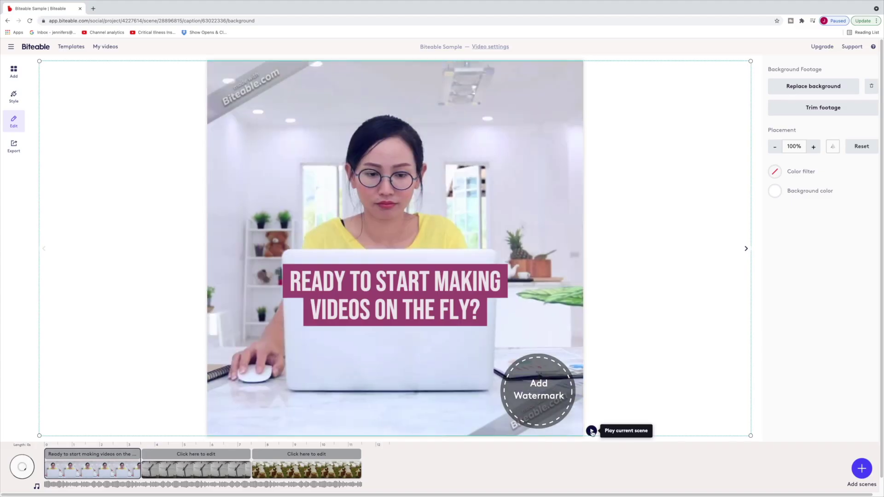
{"action": "left_click", "coordinate": [591, 431]}
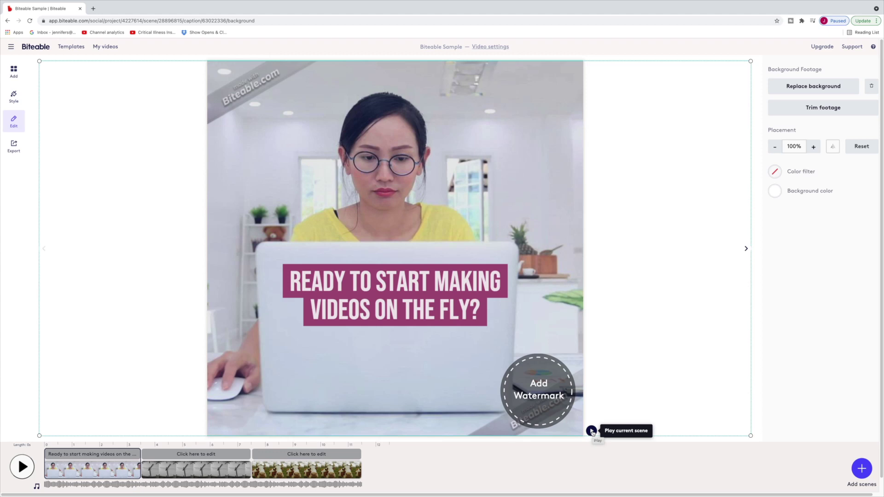
Step: Replace the text on the clock scene with "it's time" in the Bebas Neue font
{"action": "left_click", "coordinate": [214, 464]}
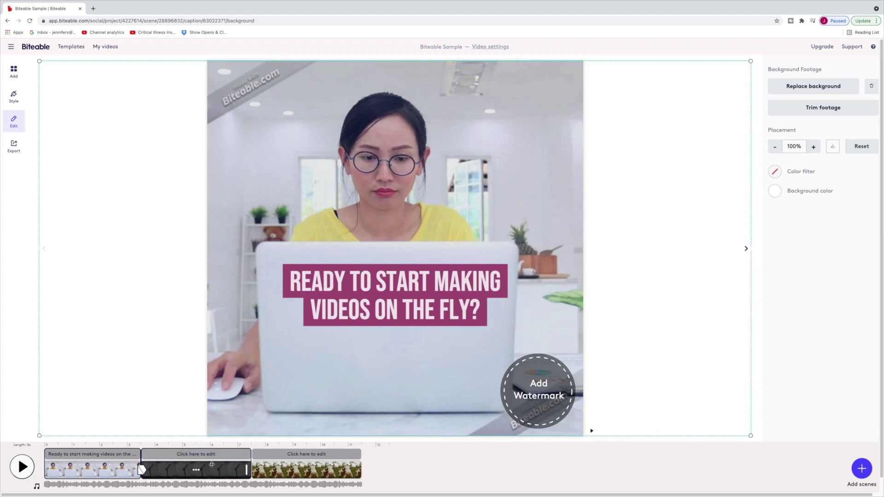
{"action": "left_click", "coordinate": [395, 237]}
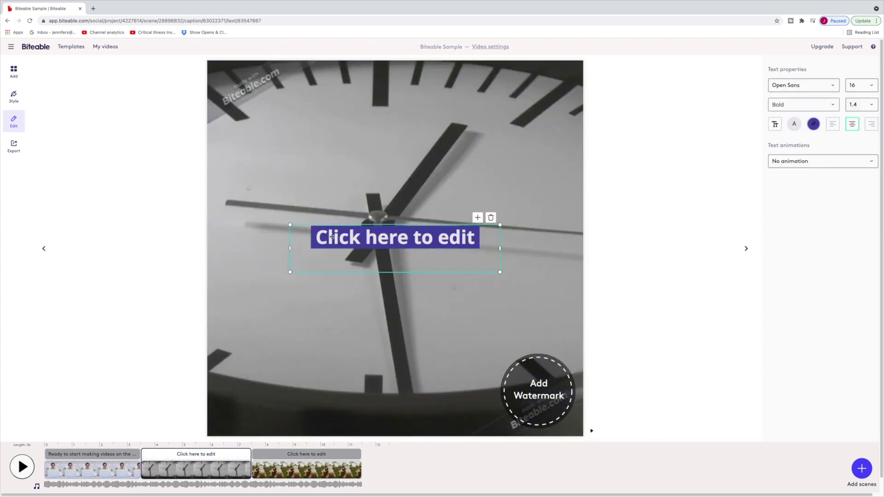
{"action": "left_click", "coordinate": [395, 237]}
{"action": "type", "text": "it's time"}
{"action": "left_click", "coordinate": [814, 85]}
{"action": "left_click", "coordinate": [797, 139]}
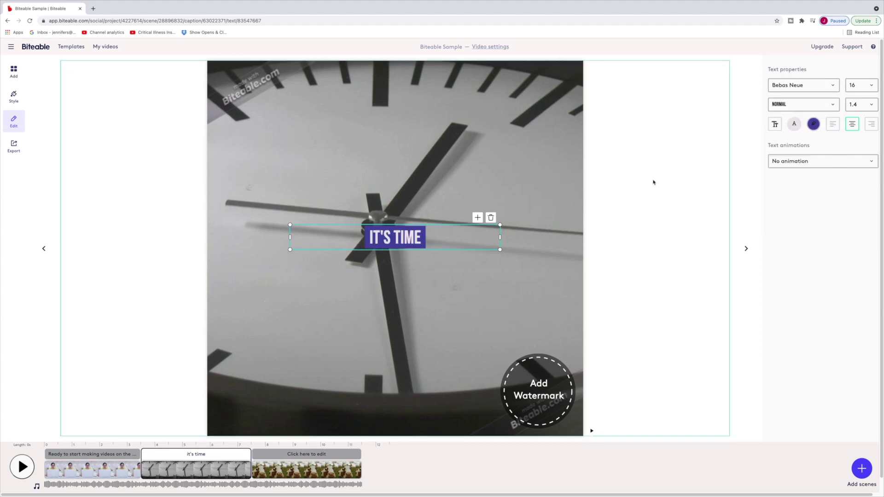
Step: Enlarge the "it's time" text to size 48 and move it below the center of the clock
{"action": "left_click", "coordinate": [861, 85]}
{"action": "left_click", "coordinate": [857, 203]}
{"action": "left_click_drag", "start_coordinate": [402, 241], "coordinate": [402, 305]}
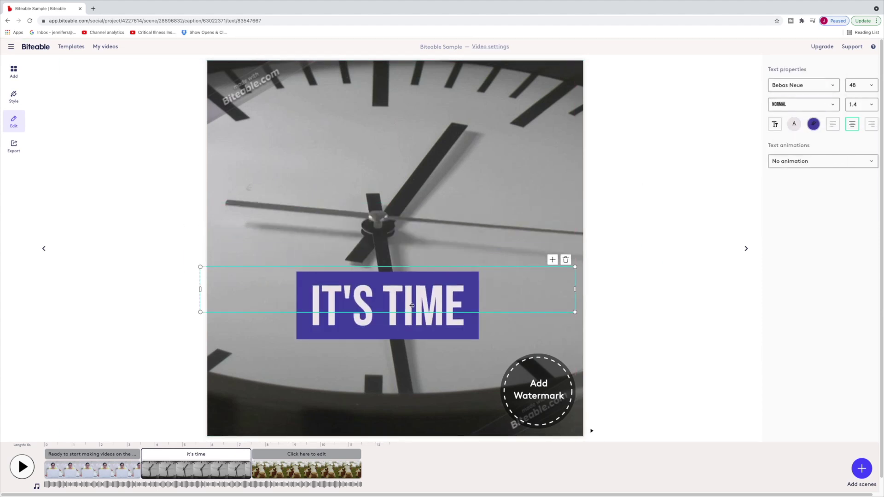
Step: Set the ribbon color behind the "it's time" text to blue #0B5394
{"action": "left_click", "coordinate": [813, 124]}
{"action": "left_click", "coordinate": [868, 203]}
{"action": "left_click", "coordinate": [846, 210]}
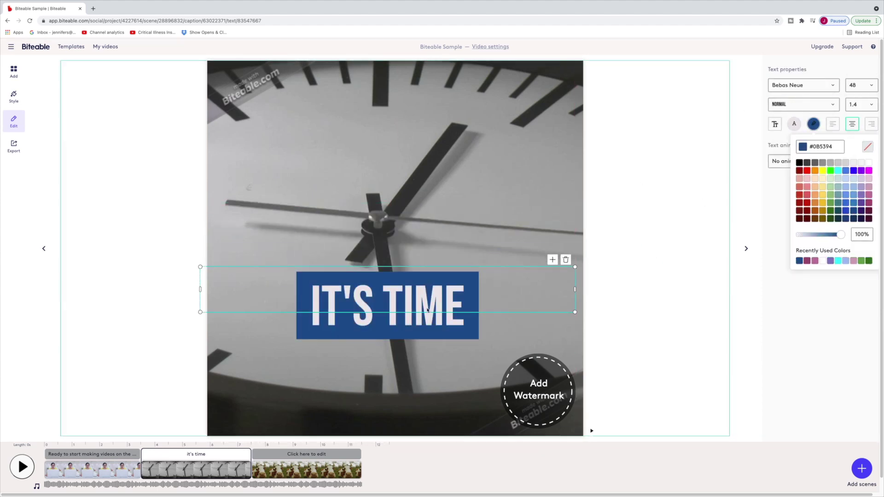
Step: Apply the Elegant rise animation to the "it's time" text and shorten the clock scene to about 2.5 seconds
{"action": "left_click", "coordinate": [823, 161]}
{"action": "left_click", "coordinate": [823, 161]}
{"action": "left_click", "coordinate": [813, 266]}
{"action": "left_click", "coordinate": [599, 414]}
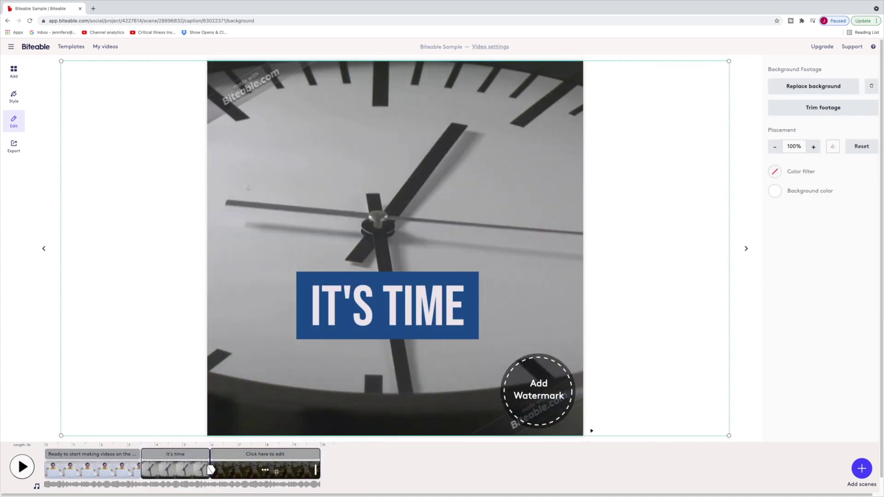
Step: Replace the text on the cow scene with "to get mooooooving!"
{"action": "left_click", "coordinate": [213, 470]}
{"action": "mouse_move", "coordinate": [349, 313]}
{"action": "left_mouse_down"}
{"action": "mouse_move", "coordinate": [355, 296]}
{"action": "mouse_move", "coordinate": [338, 324]}
{"action": "mouse_move", "coordinate": [215, 302]}
{"action": "mouse_move", "coordinate": [417, 299]}
{"action": "mouse_move", "coordinate": [477, 309]}
{"action": "mouse_move", "coordinate": [419, 312]}
{"action": "mouse_move", "coordinate": [502, 304]}
{"action": "mouse_move", "coordinate": [323, 306]}
{"action": "mouse_move", "coordinate": [346, 308]}
{"action": "left_mouse_up"}
{"action": "left_click", "coordinate": [430, 239]}
{"action": "triple_click", "coordinate": [429, 239]}
{"action": "type", "text": "to get moooooooving!"}
Step: Set the cow scene's text to Bebas Neue, size 28, and move it above the cow's head
{"action": "left_click", "coordinate": [804, 86]}
{"action": "left_click", "coordinate": [790, 115]}
{"action": "left_click_drag", "start_coordinate": [422, 253], "coordinate": [389, 133]}
Step: Give the cow scene's text a green #6AA84E ribbon and the Swipe from left animation
{"action": "left_click", "coordinate": [814, 123]}
{"action": "left_click", "coordinate": [831, 203]}
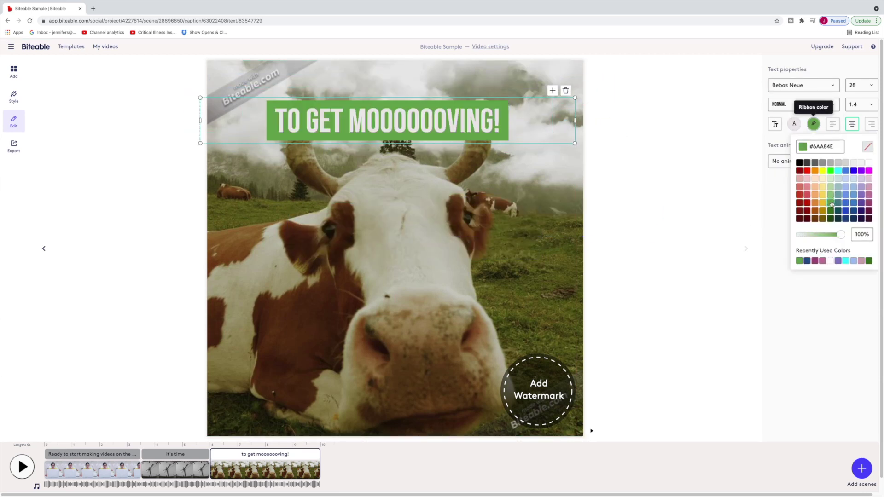
{"action": "left_click", "coordinate": [806, 161]}
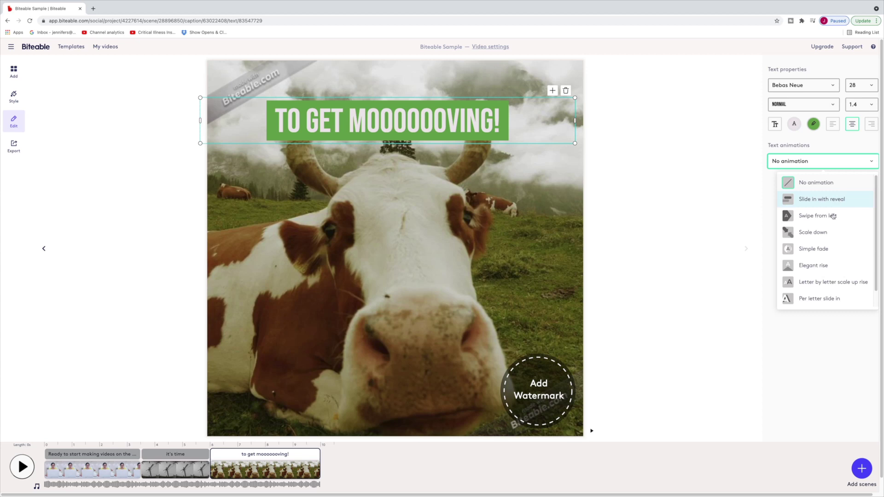
{"action": "left_click", "coordinate": [833, 216]}
{"action": "left_click", "coordinate": [406, 146]}
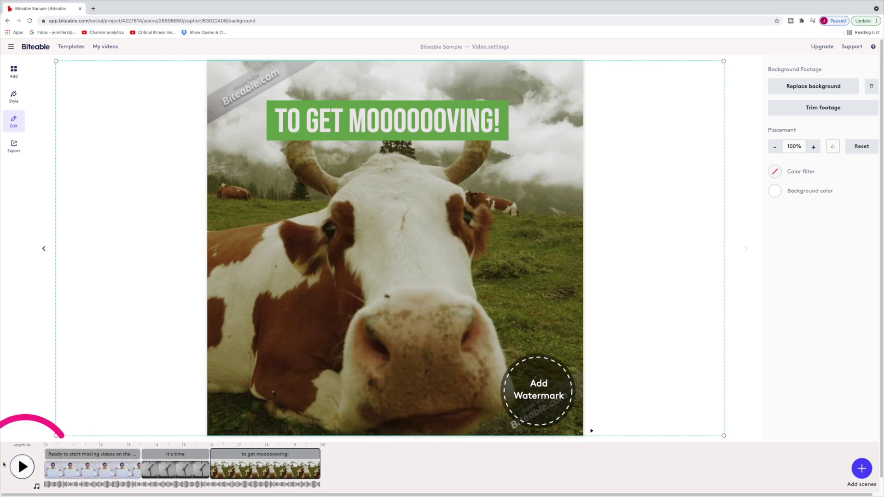
Step: Play the whole three-scene video to review it
{"action": "left_click", "coordinate": [21, 467]}
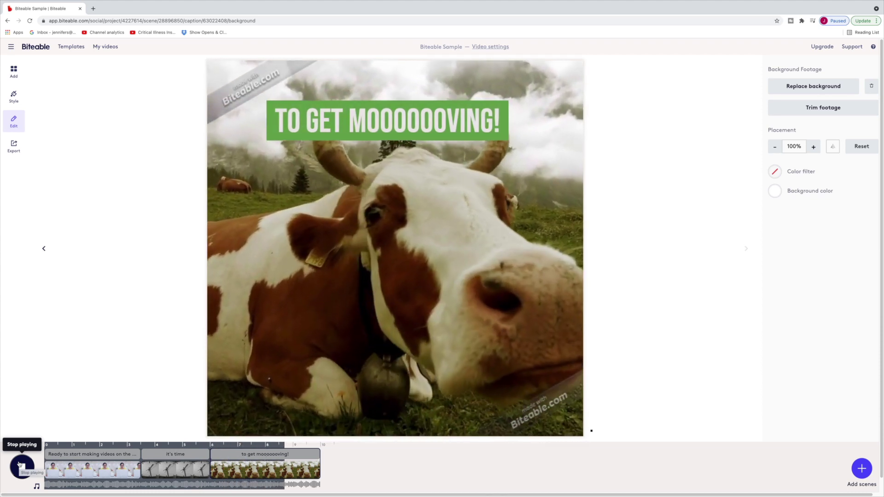
{"action": "left_click", "coordinate": [19, 465]}
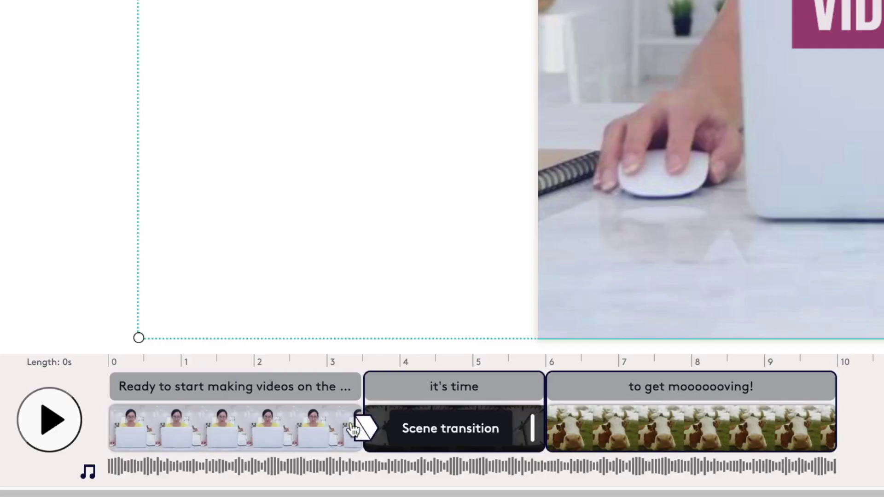
Step: Add a Curtain open transition between the first scene and the clock scene, and play it back
{"action": "left_click", "coordinate": [369, 433]}
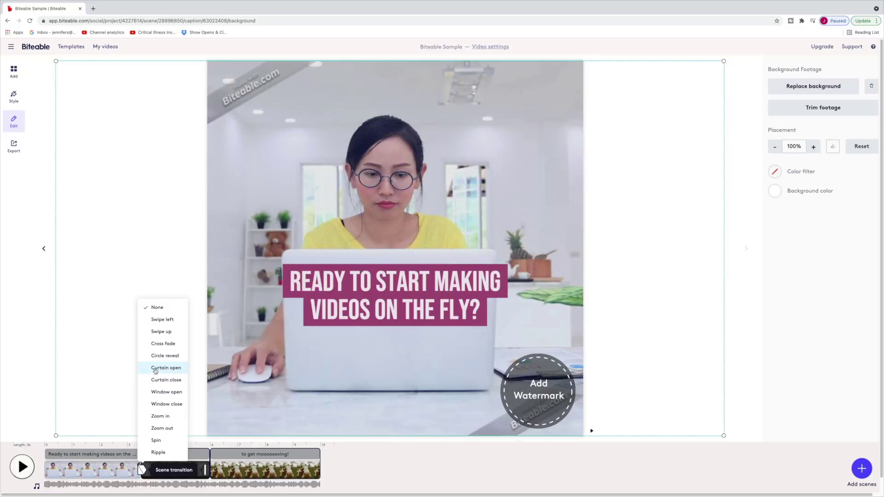
{"action": "left_click", "coordinate": [401, 161]}
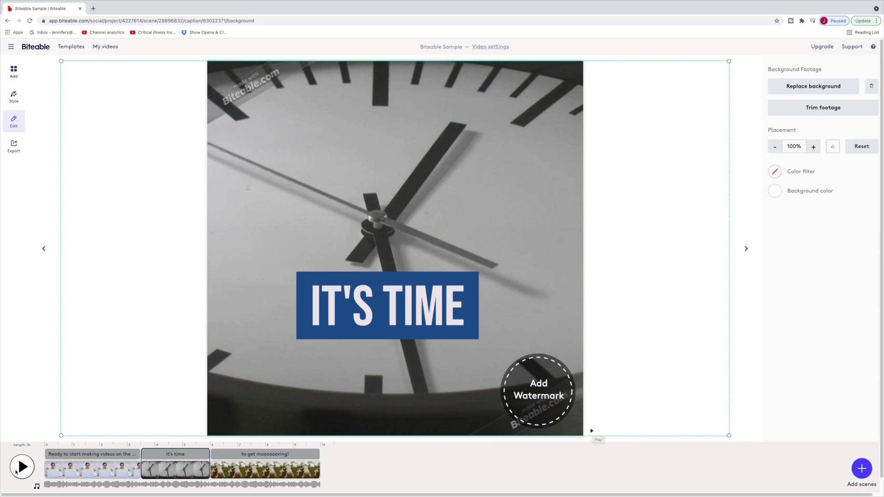
{"action": "left_click", "coordinate": [593, 432]}
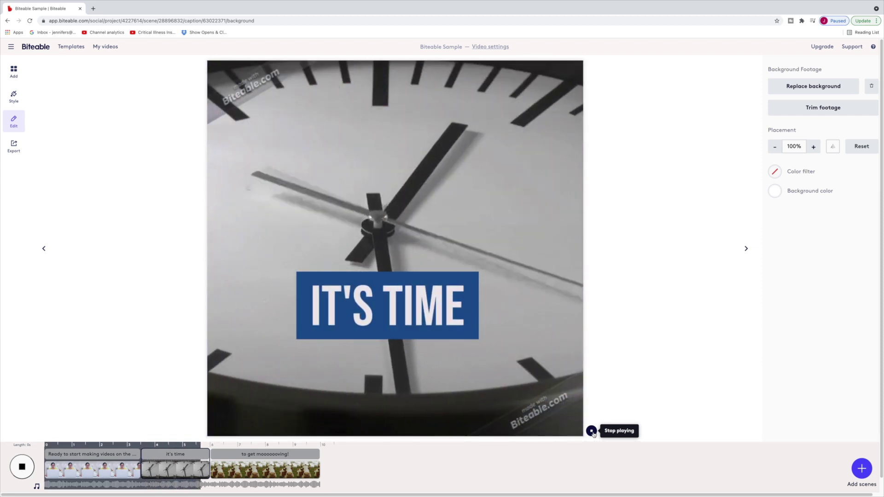
{"action": "left_click", "coordinate": [141, 472]}
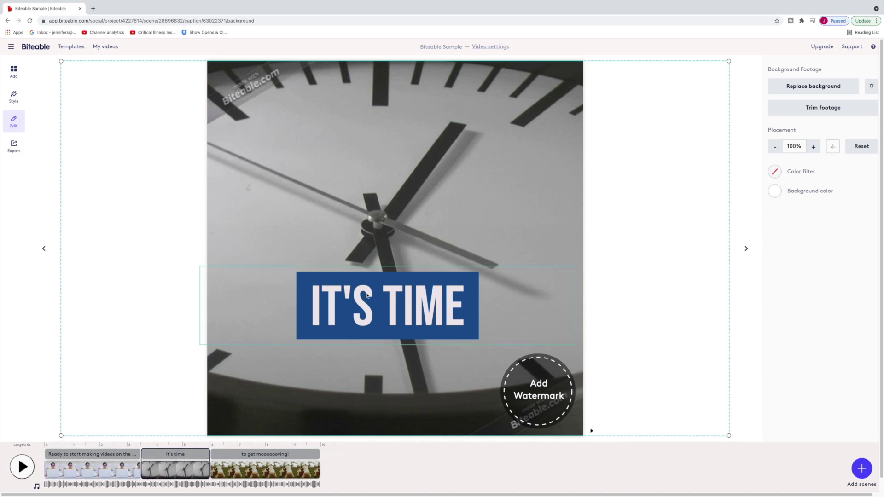
Step: Shorten the "it's time" caption to about 1.5 seconds and shift it to the end of the clock scene
{"action": "left_click", "coordinate": [200, 455]}
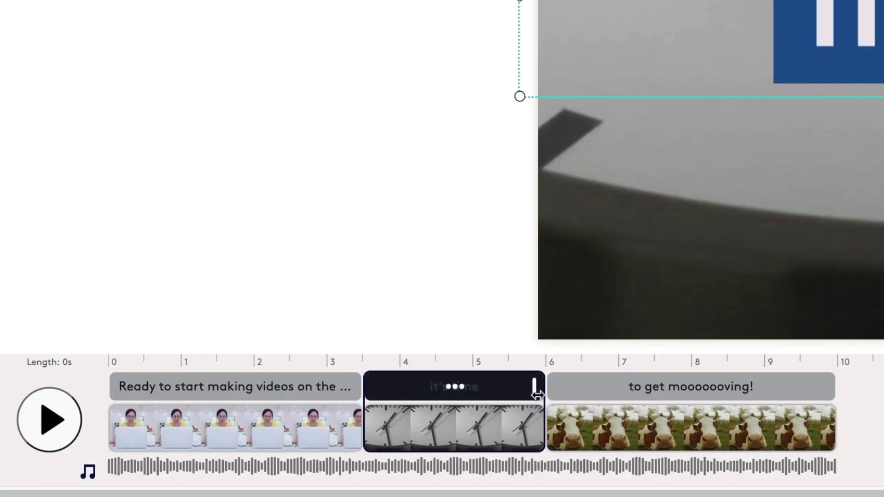
{"action": "left_click_drag", "start_coordinate": [535, 391], "coordinate": [483, 393]}
{"action": "mouse_move", "coordinate": [464, 386]}
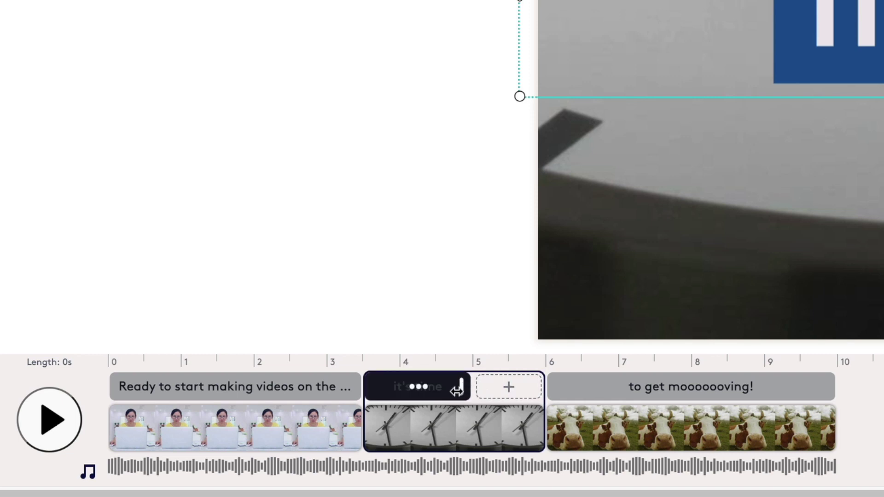
{"action": "left_click_drag", "start_coordinate": [440, 389], "coordinate": [477, 392]}
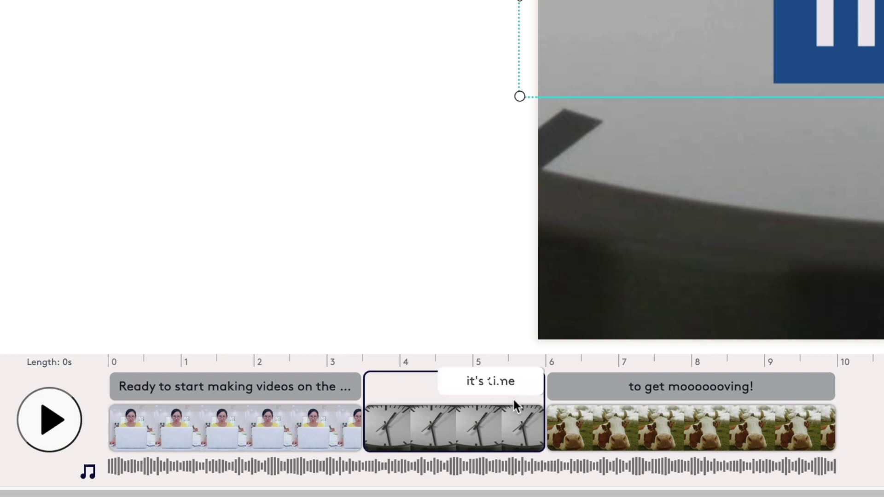
{"action": "left_click", "coordinate": [511, 398]}
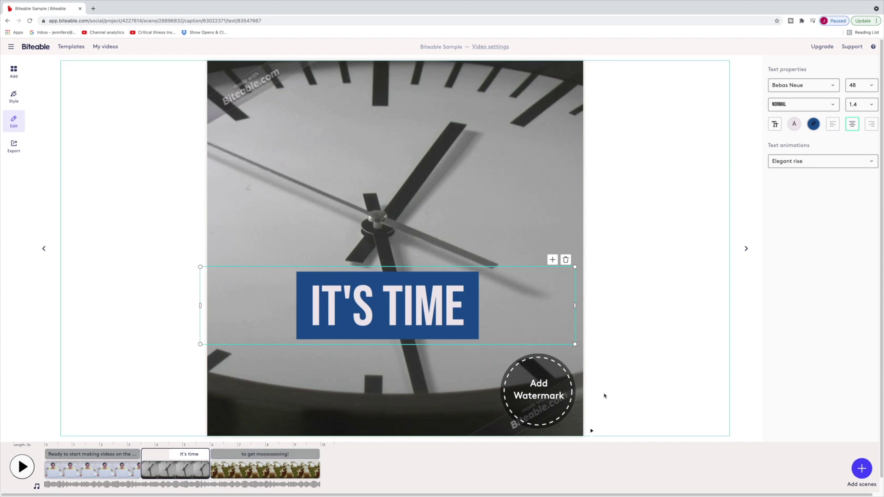
Step: Play the clock scene, then add a Window close transition between it and the cow scene and play that back
{"action": "left_click", "coordinate": [591, 431]}
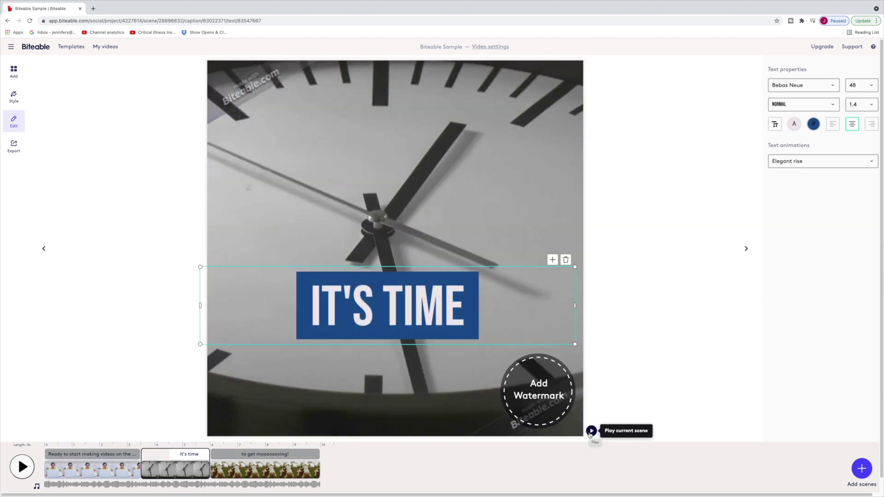
{"action": "mouse_move", "coordinate": [212, 469]}
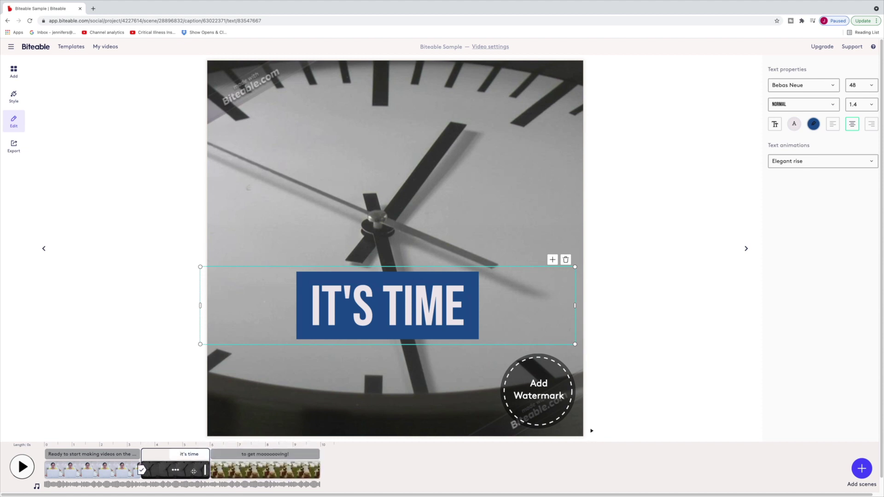
{"action": "left_click", "coordinate": [212, 470]}
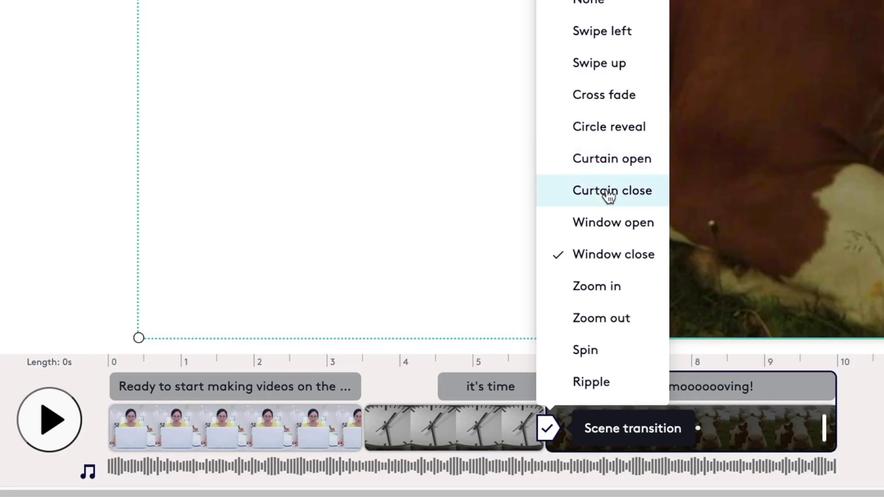
{"action": "left_click", "coordinate": [237, 393]}
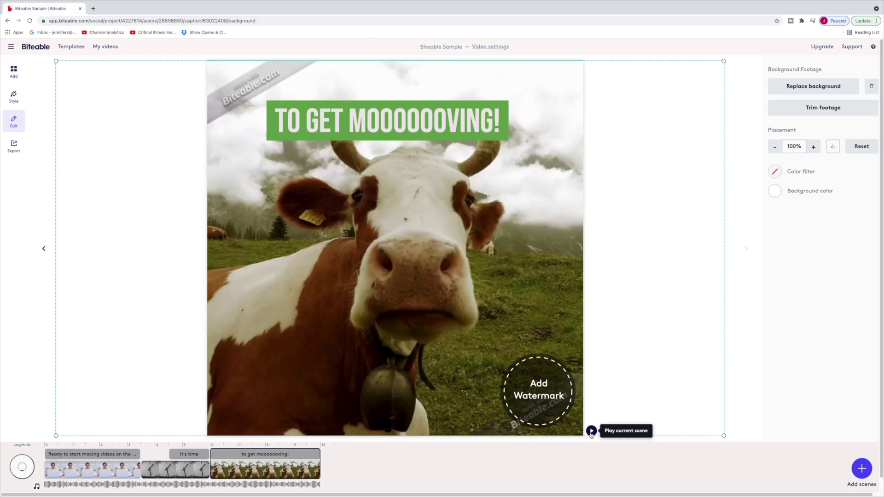
{"action": "left_click", "coordinate": [591, 431]}
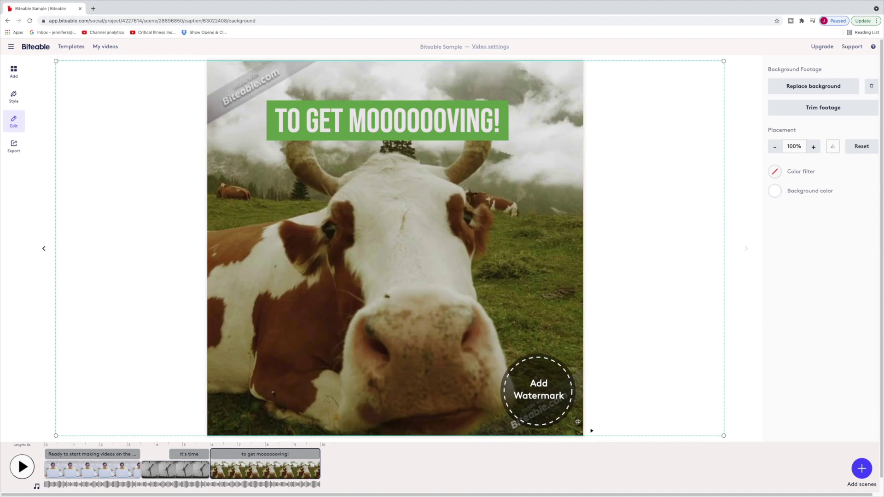
Step: Play the whole video from the first scene through the cow scene to review its timing and transitions
{"action": "left_click", "coordinate": [22, 467]}
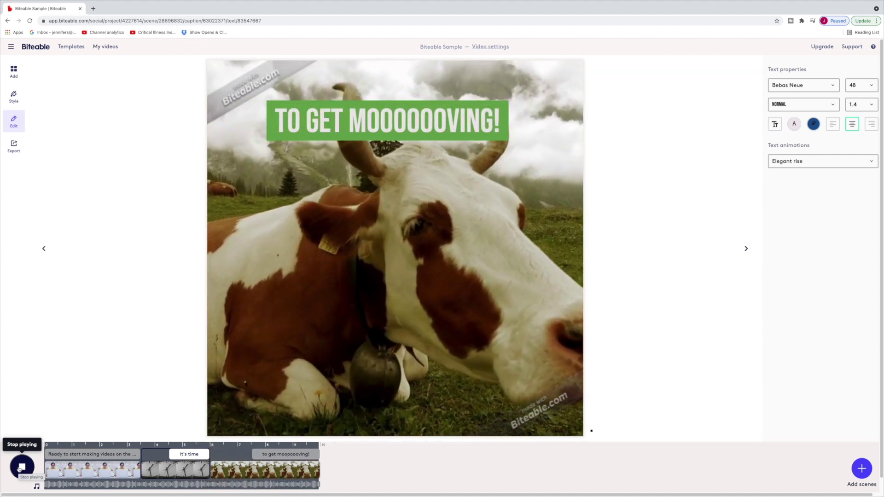
{"action": "left_click", "coordinate": [20, 467]}
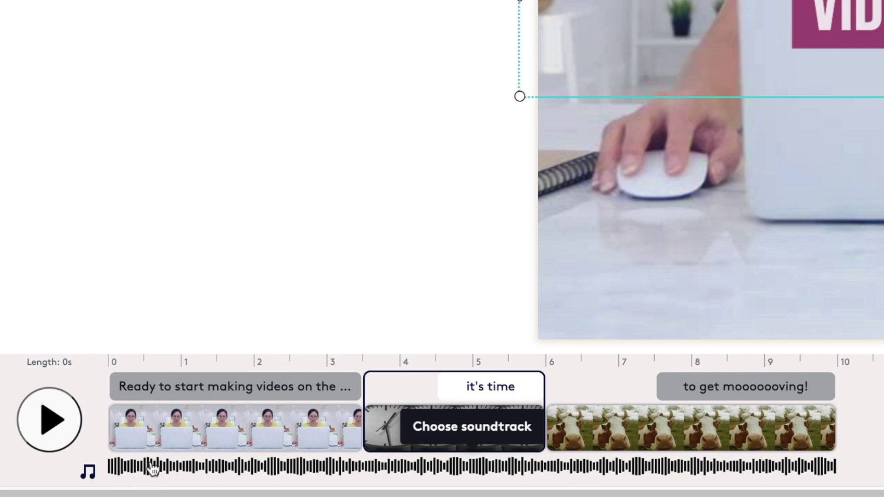
Step: Set the project soundtrack to Pop - Joyful Celebration from the music library, and play the video with it
{"action": "left_click", "coordinate": [206, 469]}
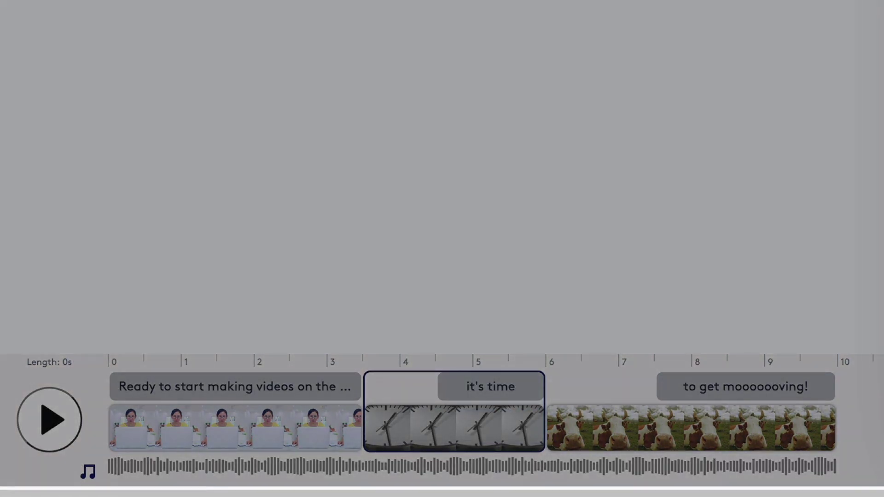
{"action": "scroll", "coordinate": [489, 227], "scroll_direction": "down", "scroll_amount": 5}
{"action": "scroll", "coordinate": [489, 227], "scroll_direction": "down", "scroll_amount": 8}
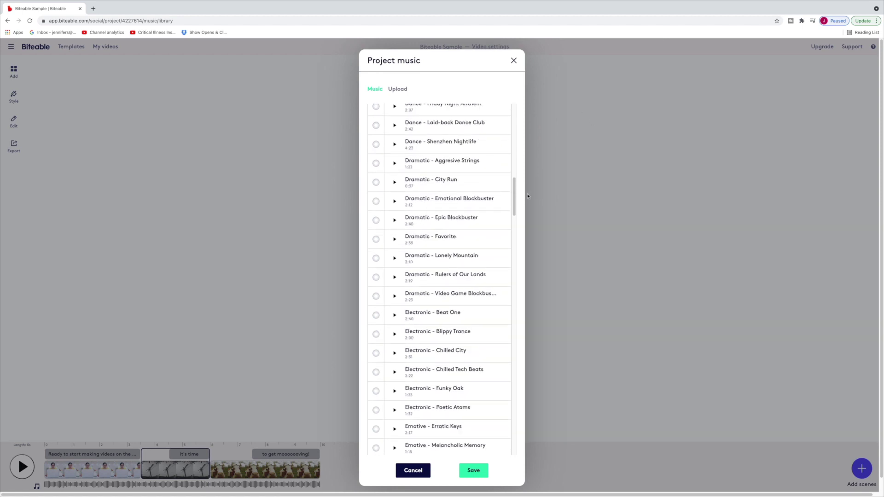
{"action": "left_click_drag", "start_coordinate": [518, 198], "coordinate": [516, 487]}
{"action": "scroll", "coordinate": [505, 394], "scroll_direction": "up", "scroll_amount": 20}
{"action": "scroll", "coordinate": [493, 87], "scroll_direction": "down", "scroll_amount": 15}
{"action": "scroll", "coordinate": [491, 369], "scroll_direction": "up", "scroll_amount": 10}
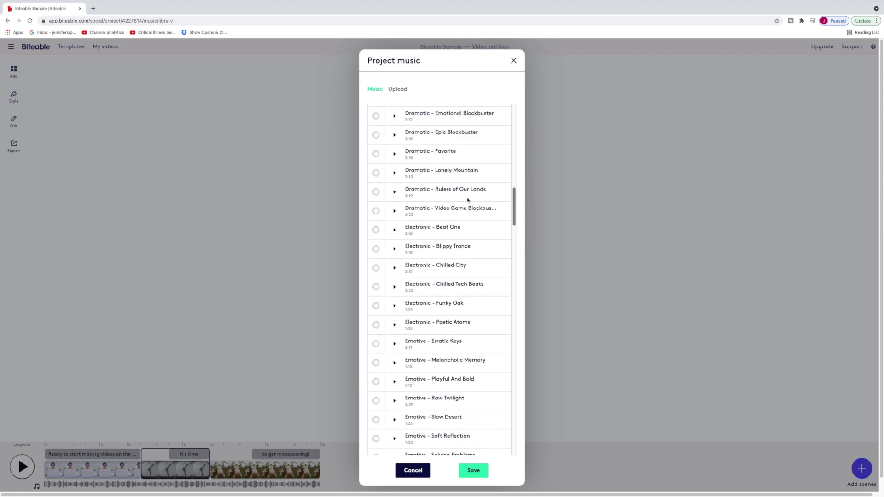
{"action": "scroll", "coordinate": [468, 200], "scroll_direction": "up", "scroll_amount": 3}
{"action": "scroll", "coordinate": [416, 228], "scroll_direction": "down", "scroll_amount": 20}
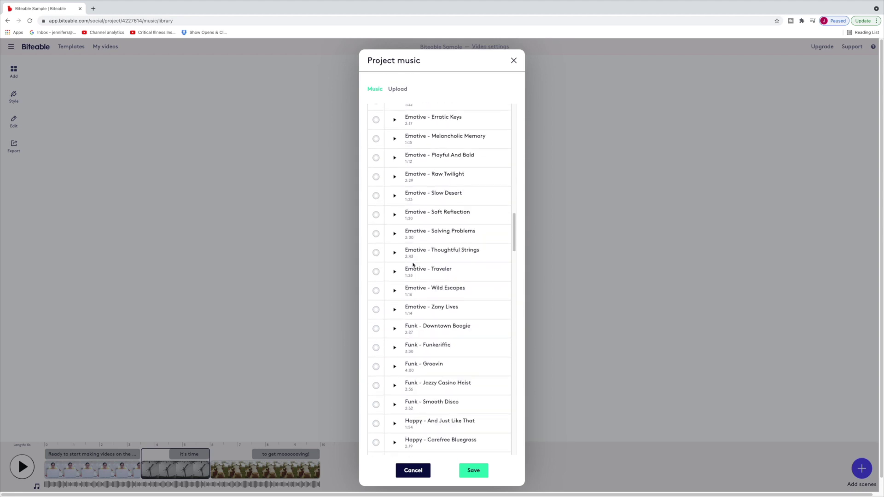
{"action": "scroll", "coordinate": [410, 265], "scroll_direction": "down", "scroll_amount": 12}
{"action": "scroll", "coordinate": [415, 253], "scroll_direction": "up", "scroll_amount": 6}
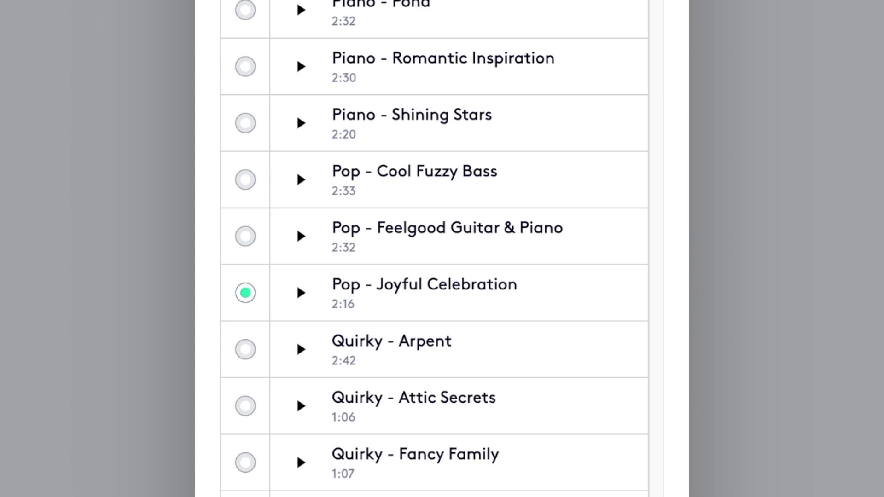
{"action": "left_click", "coordinate": [473, 468]}
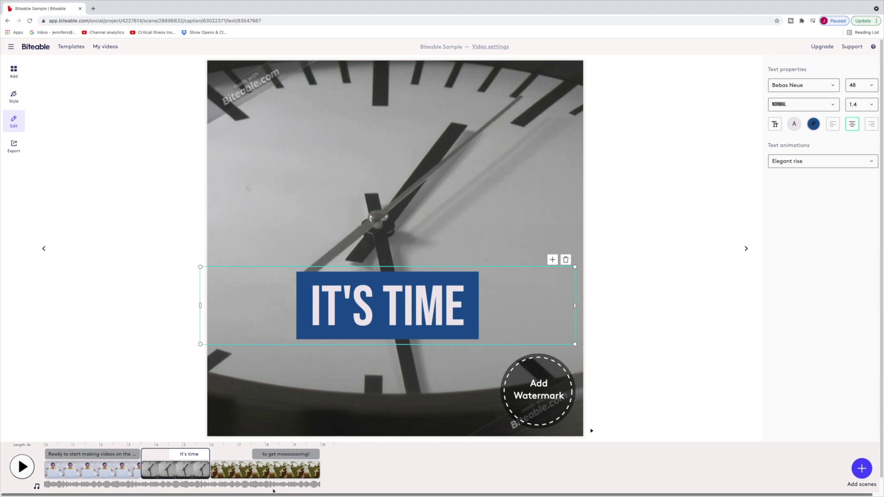
{"action": "scroll", "coordinate": [346, 447], "scroll_direction": "down", "scroll_amount": 1}
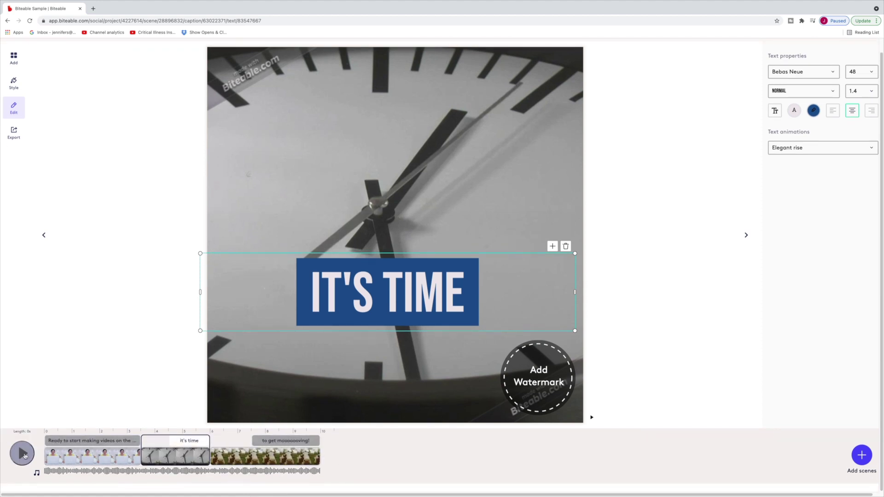
{"action": "left_click", "coordinate": [22, 454]}
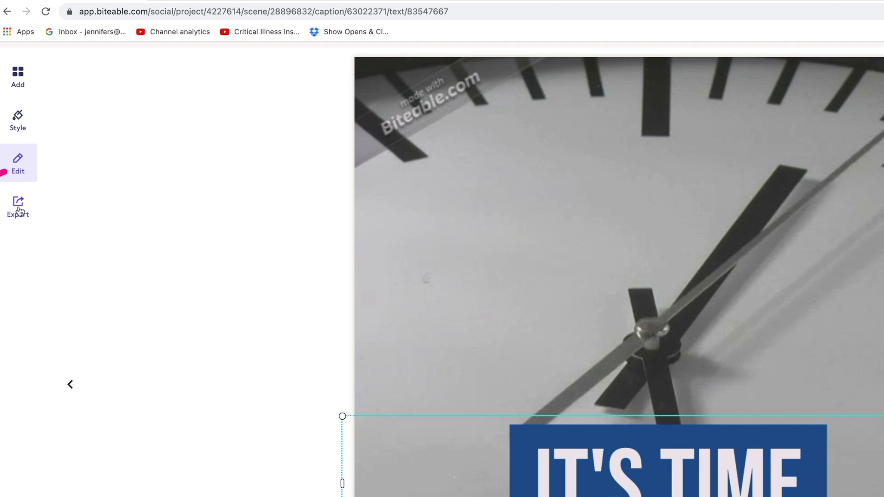
Step: Build the video for export with the free Biteable watermark, and dismiss the analytics notice
{"action": "left_click", "coordinate": [19, 183]}
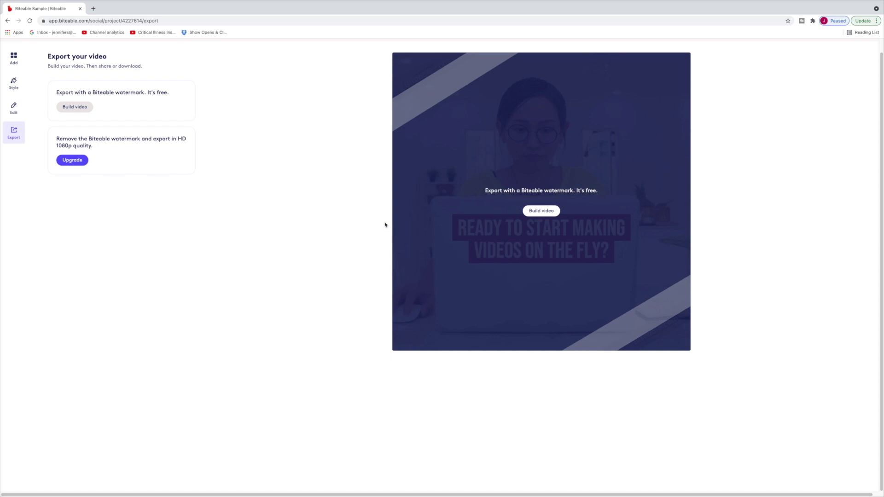
{"action": "left_click", "coordinate": [533, 212]}
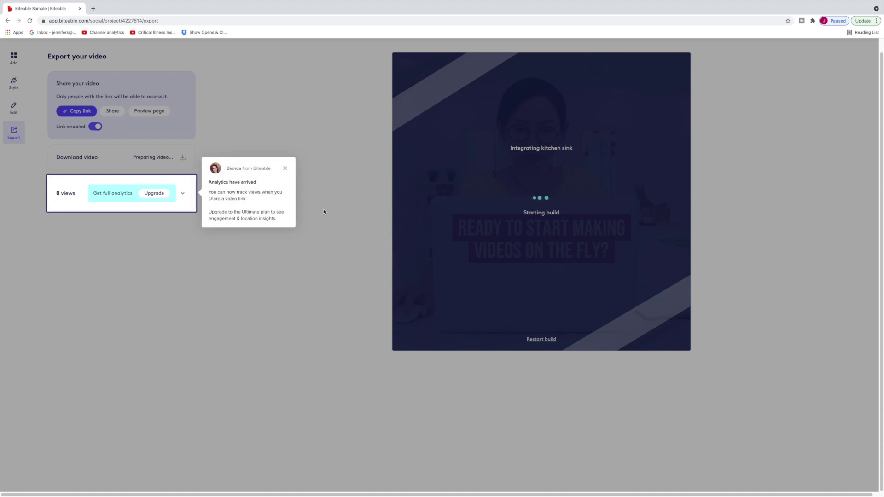
{"action": "left_click", "coordinate": [285, 168]}
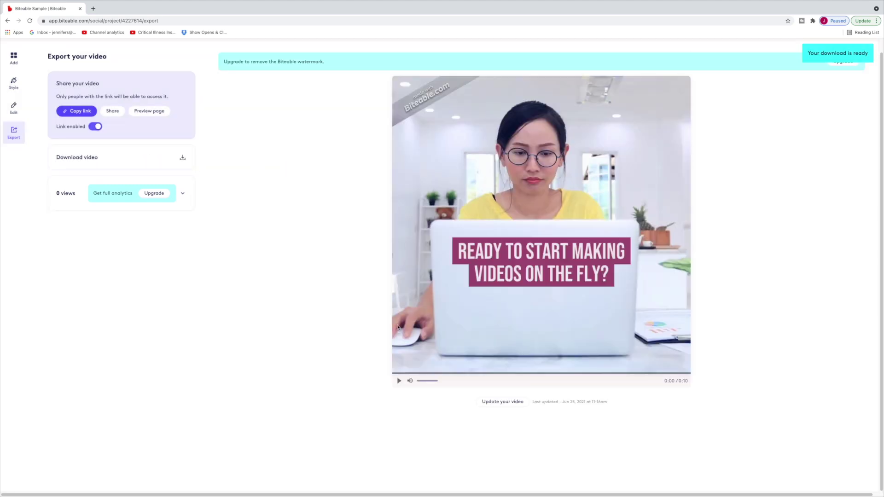
Step: Download the built video and open the downloaded MP4 file
{"action": "left_click", "coordinate": [183, 158]}
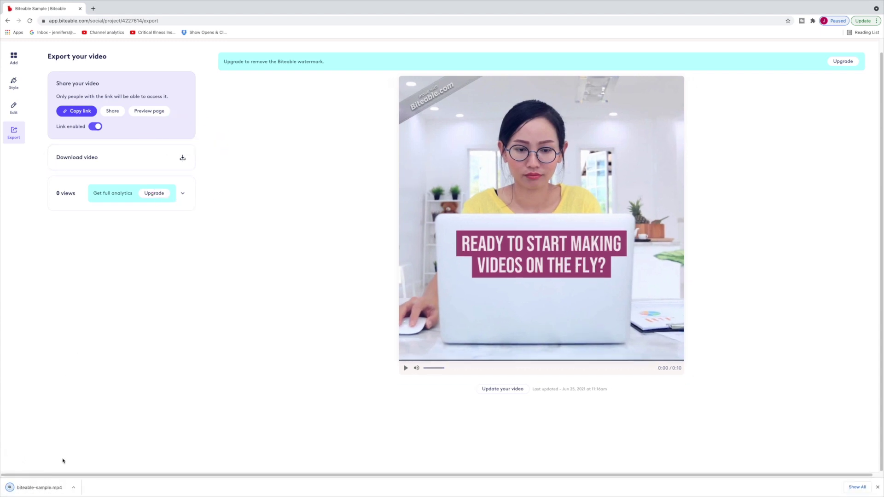
{"action": "left_click", "coordinate": [46, 488]}
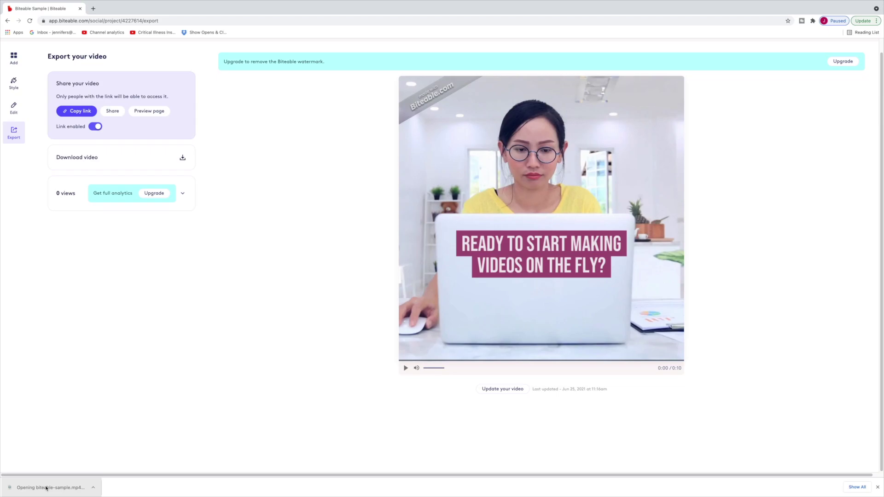